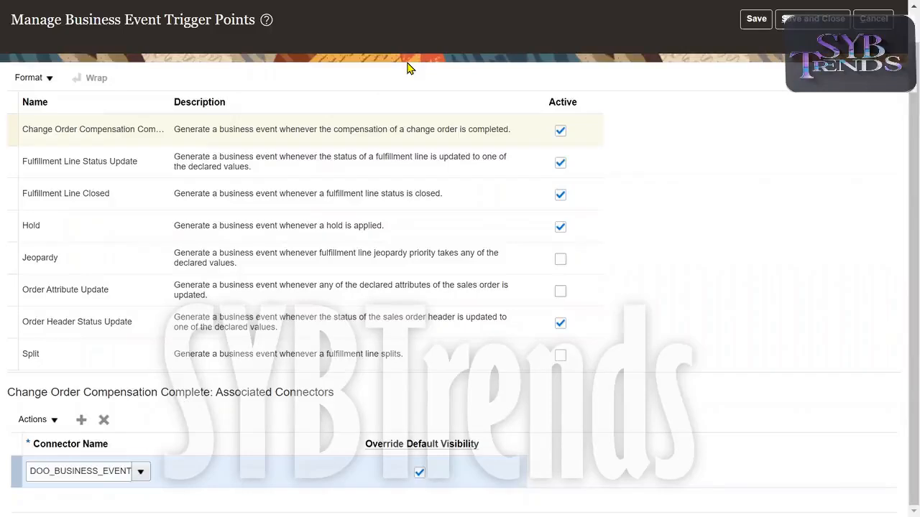
Examine the business event trigger points and the full name of the connector associated with Change Order Compensation Complete
key(F11)
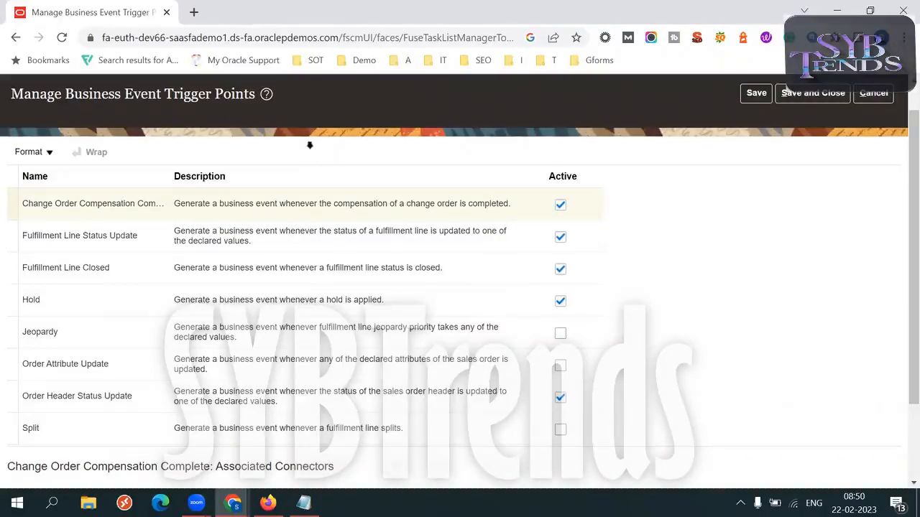
scroll(901, 280, down, 1)
scroll(900, 284, down, 2)
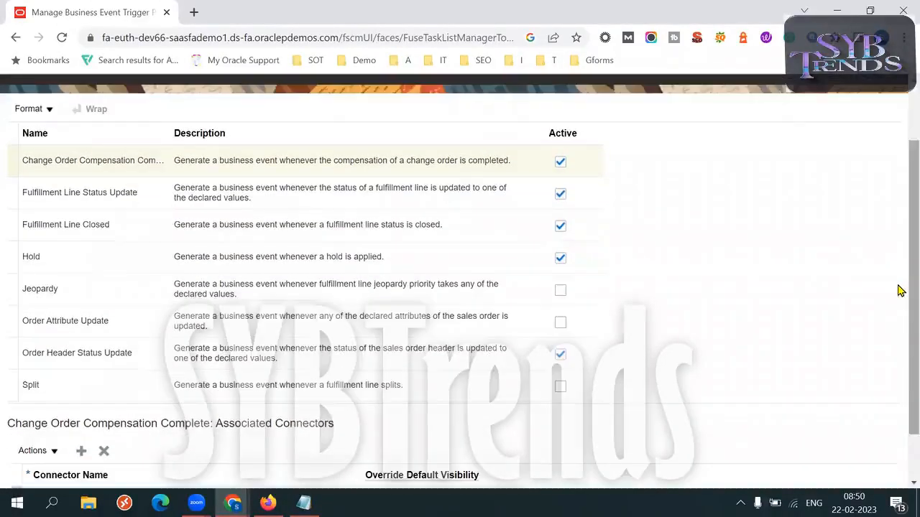
scroll(899, 324, down, 1)
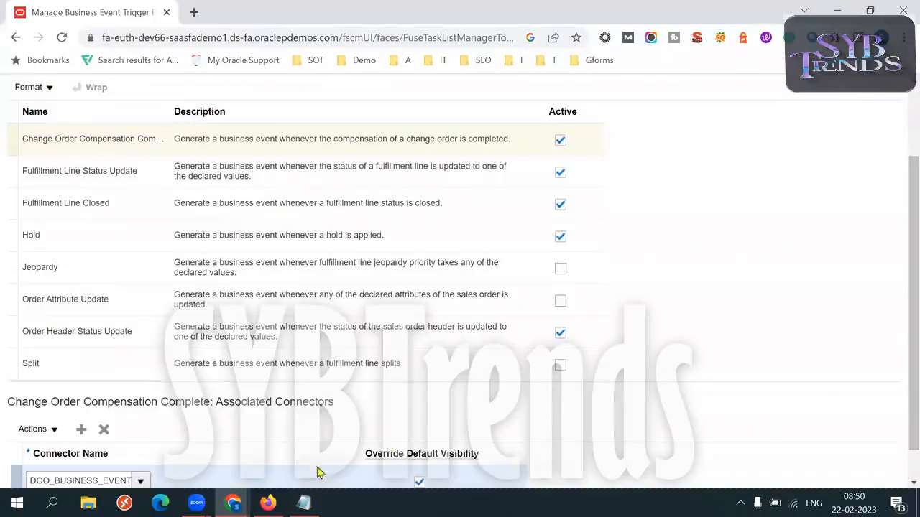
mouse_move(232, 503)
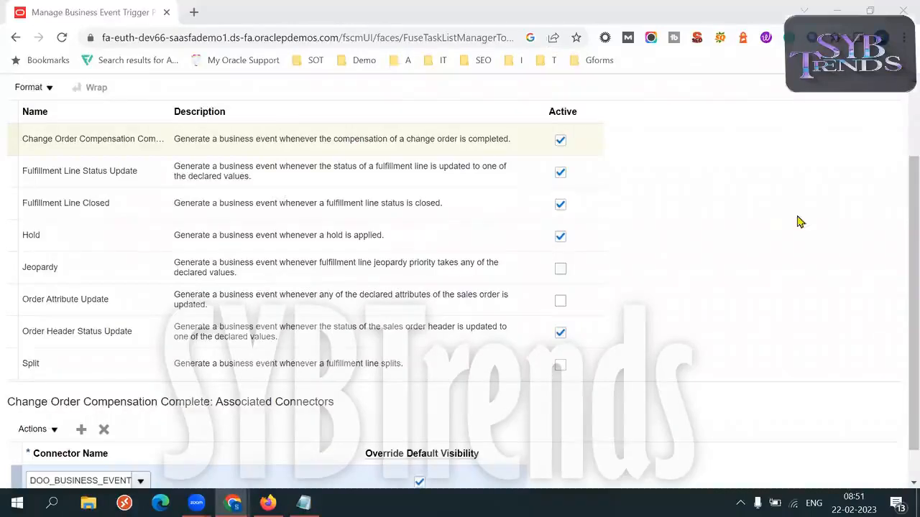
scroll(899, 295, down, 1)
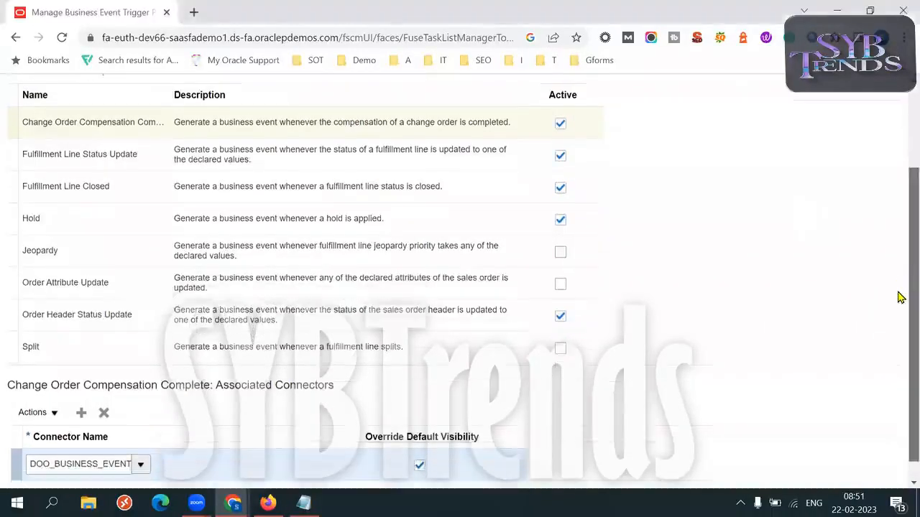
scroll(901, 338, down, 1)
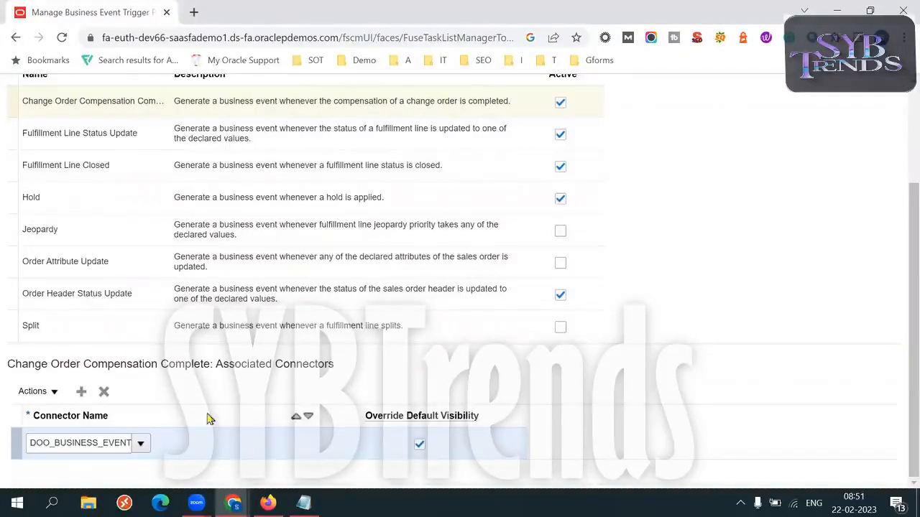
click(140, 446)
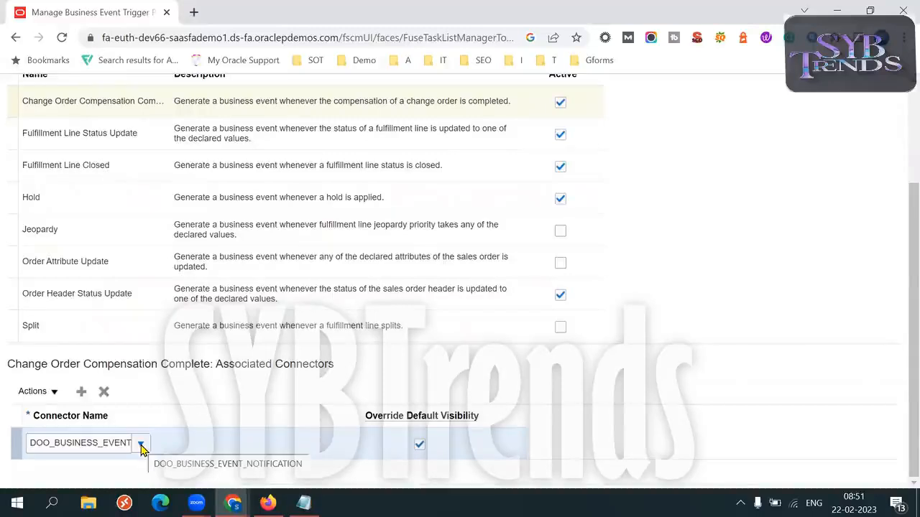
double_click(101, 443)
key(End)
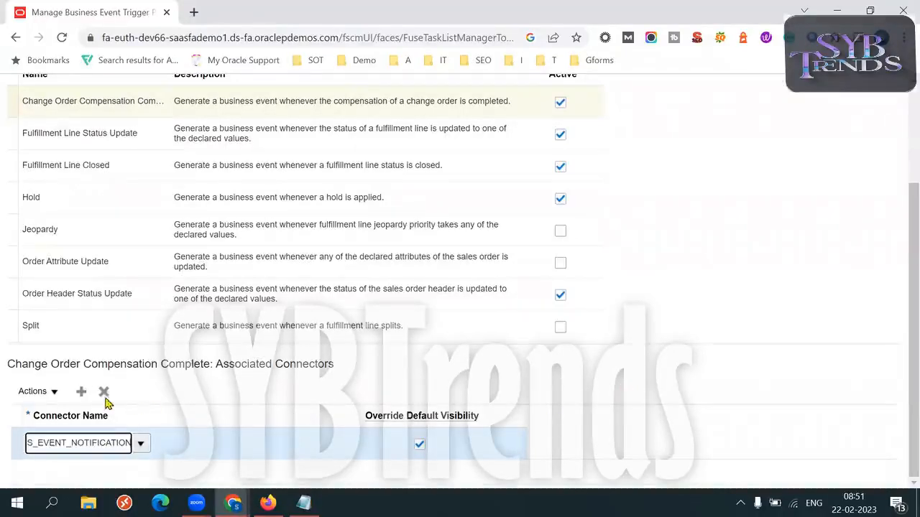
Add a blank connector row for Change Order Compensation Complete and review the connectors available for it
click(81, 392)
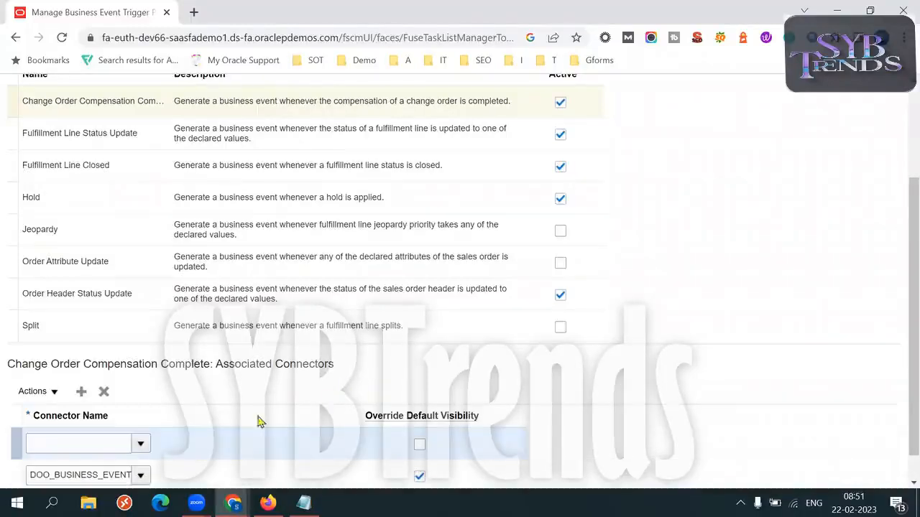
click(140, 447)
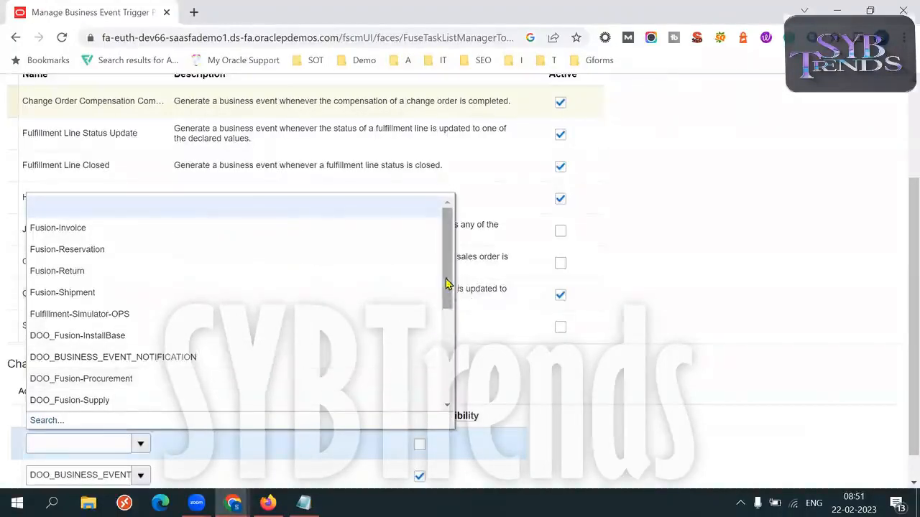
mouse_move(446, 277)
mouse_down()
mouse_move(444, 374)
mouse_move(434, 269)
mouse_up()
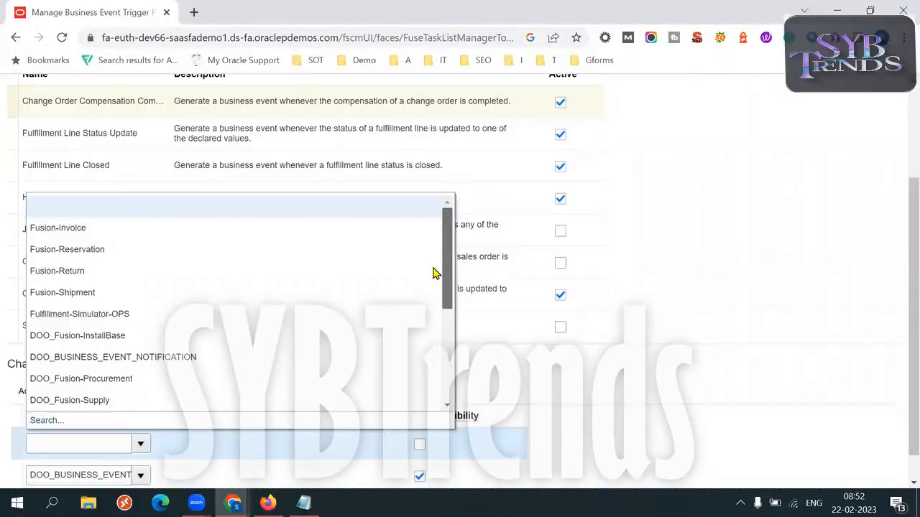
scroll(431, 339, down, 3)
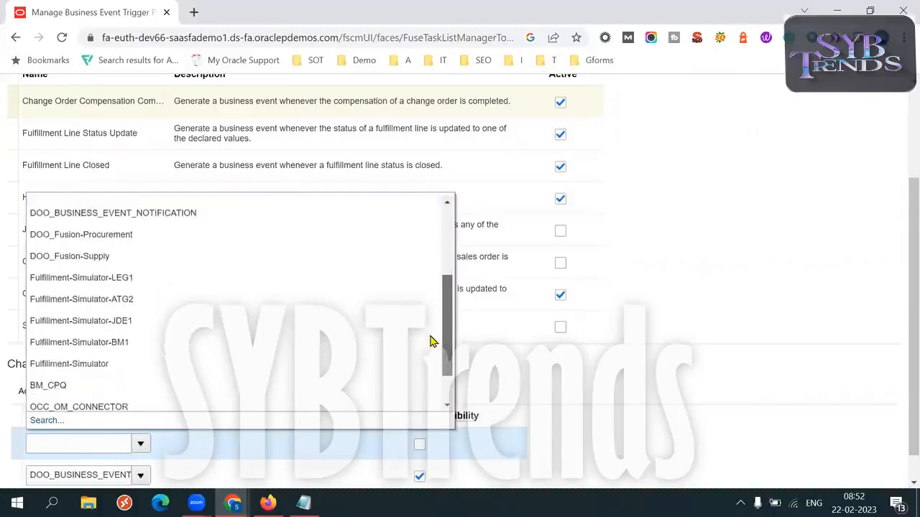
scroll(430, 279, up, 3)
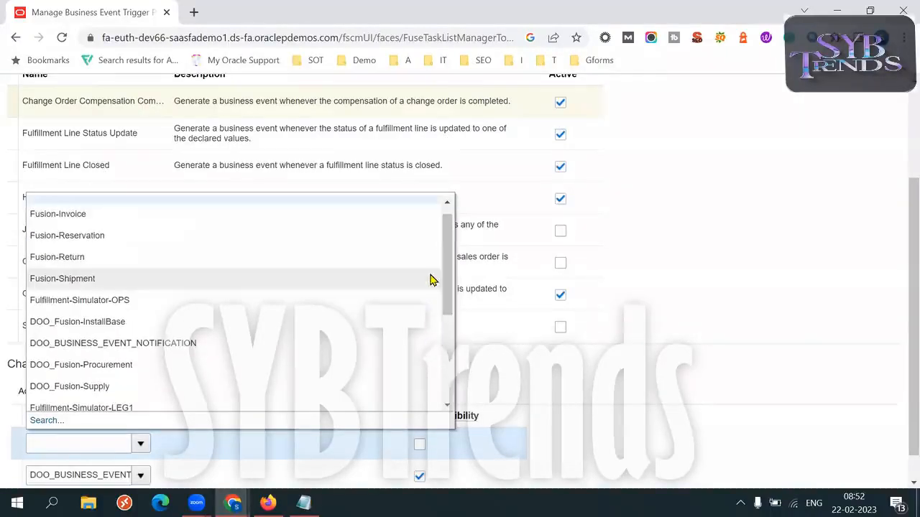
click(670, 403)
scroll(901, 354, down, 1)
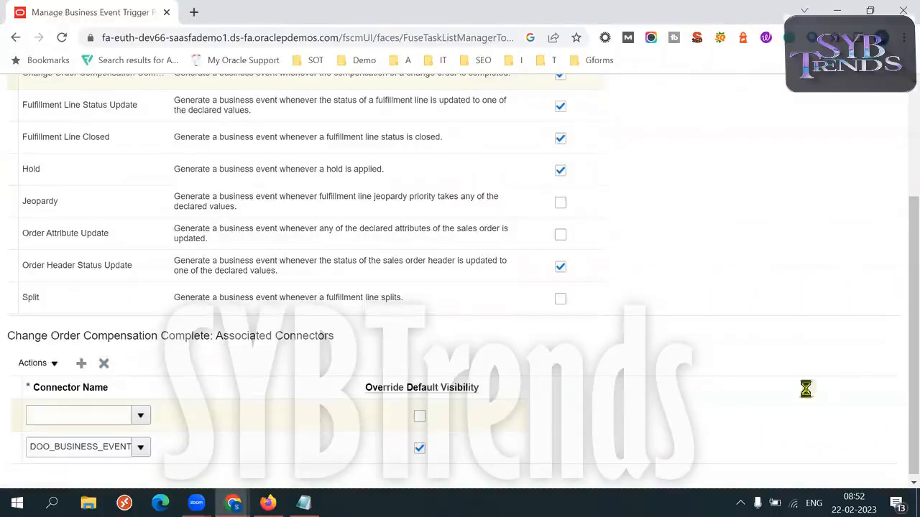
Switch to the SCM Setups Sheet in Google Sheets and review the sales order document, email template and pick slip entries in A121:B123
click(232, 503)
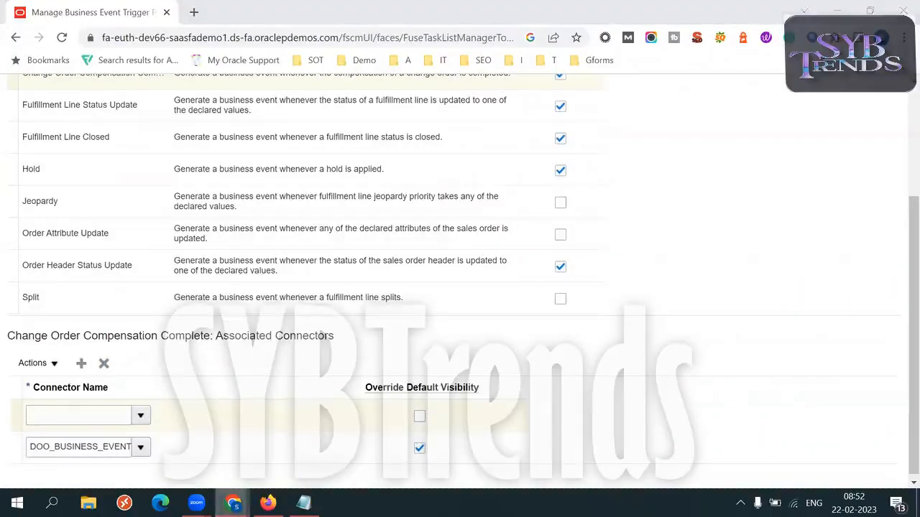
click(187, 454)
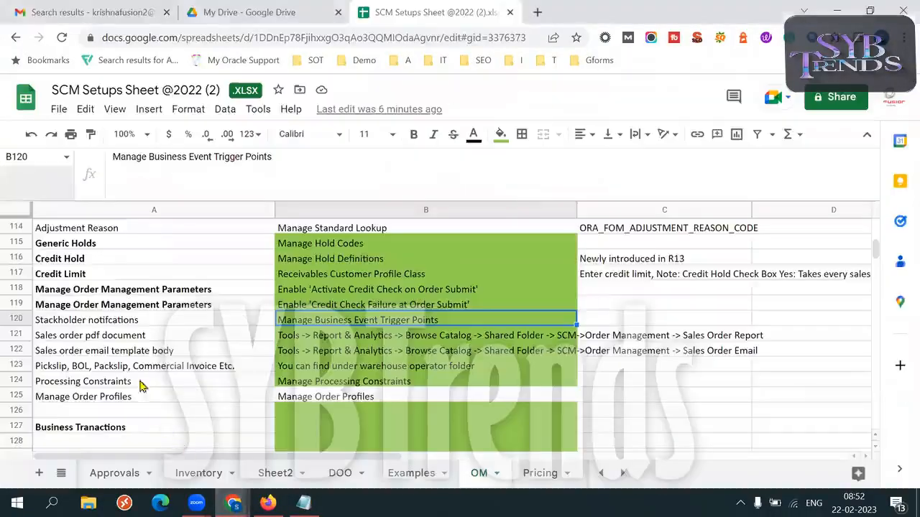
click(109, 338)
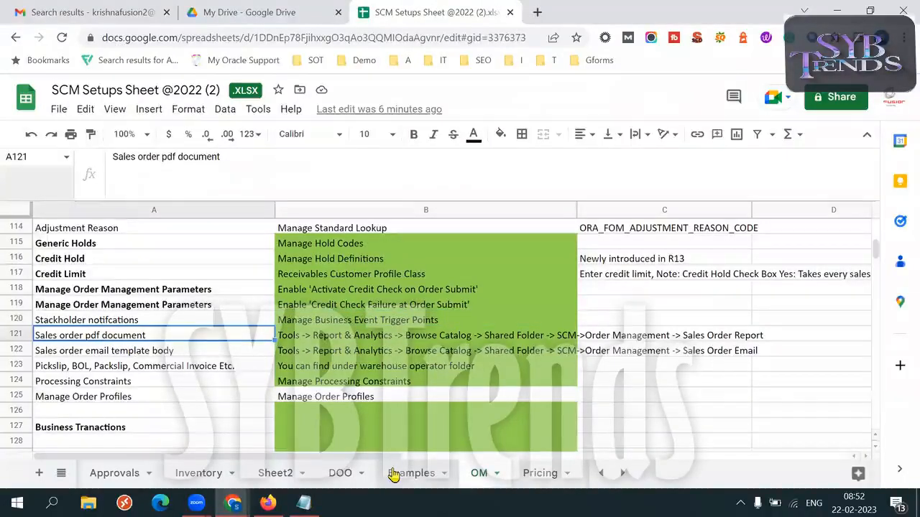
key(shift+Down)
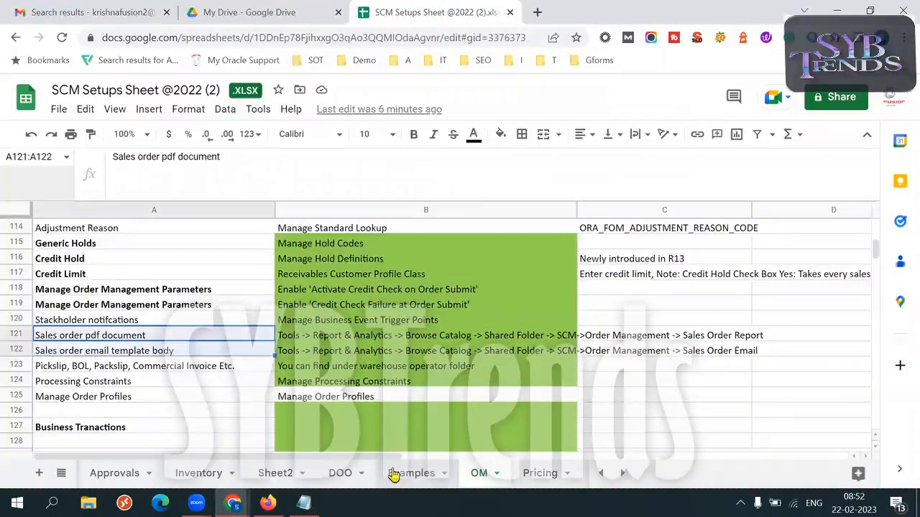
key(shift+Down)
key(shift+Right)
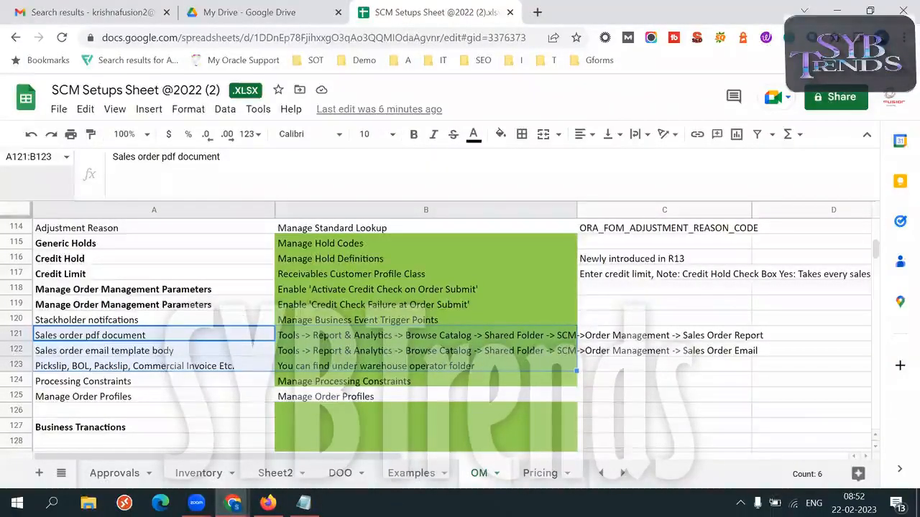
triple_click(167, 331)
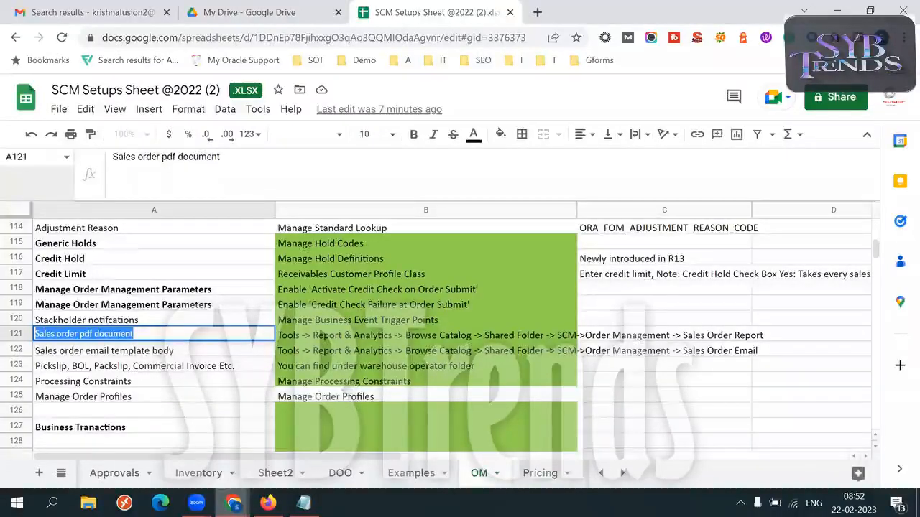
Switch back to the Oracle window with the business event trigger points, dismiss the record deletion warning and return to the home page
mouse_move(233, 503)
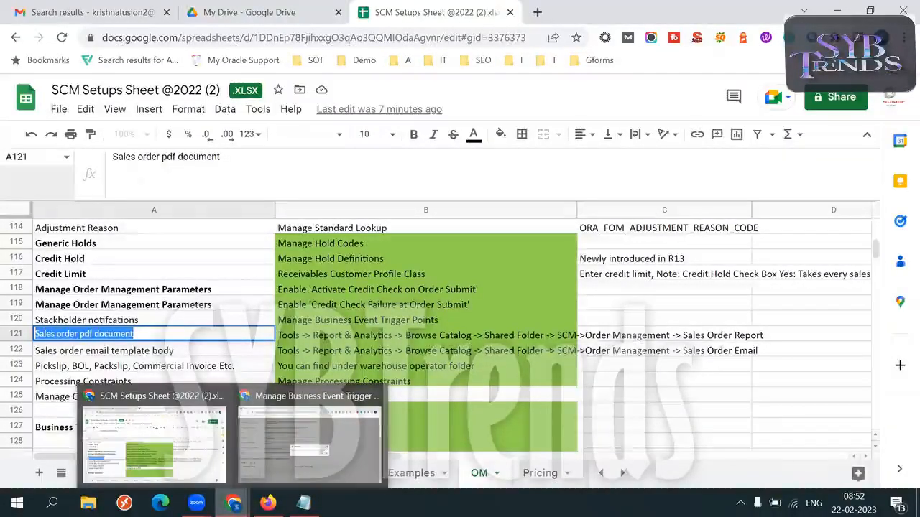
mouse_move(267, 503)
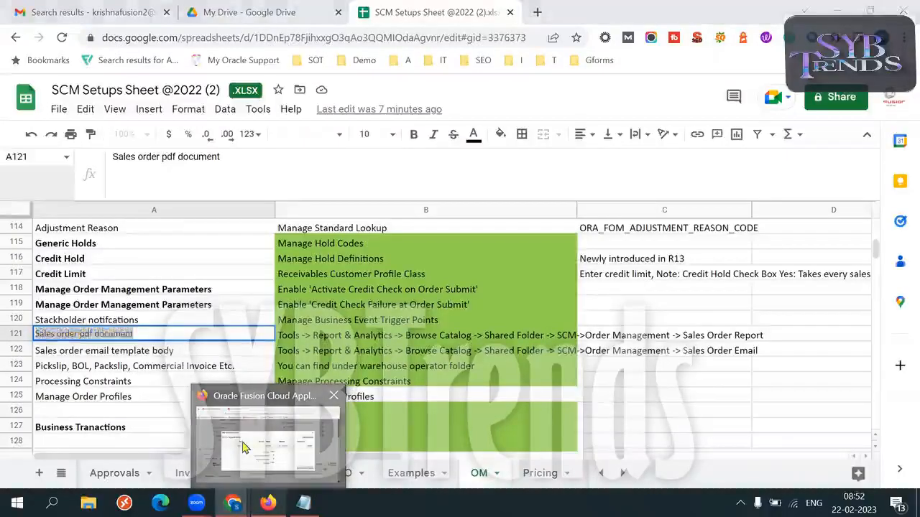
click(244, 446)
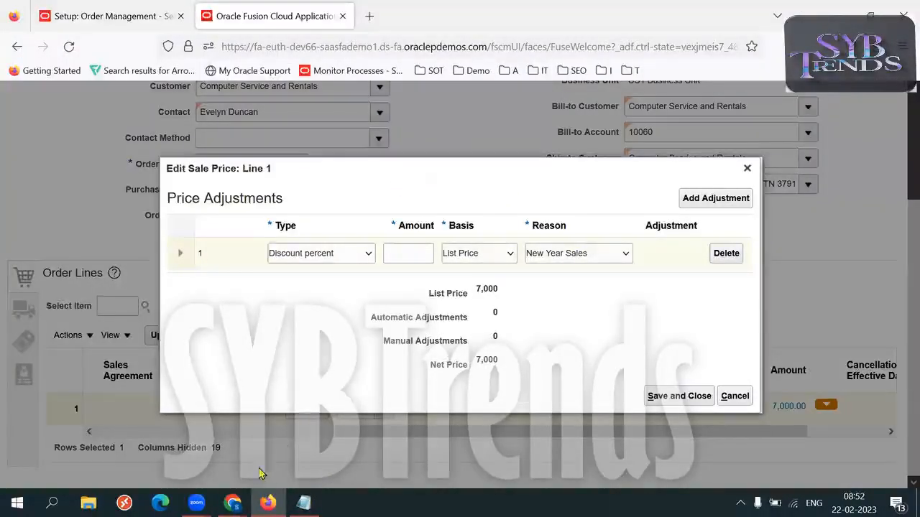
mouse_move(232, 503)
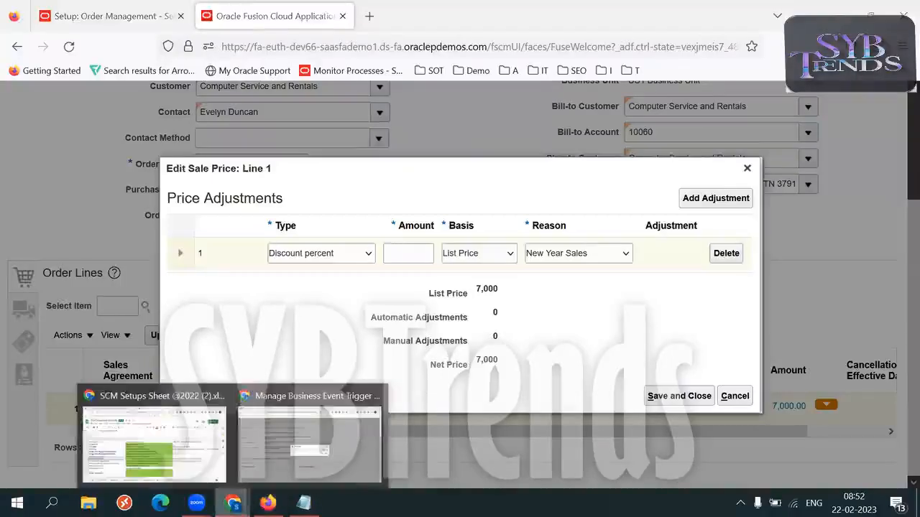
click(288, 453)
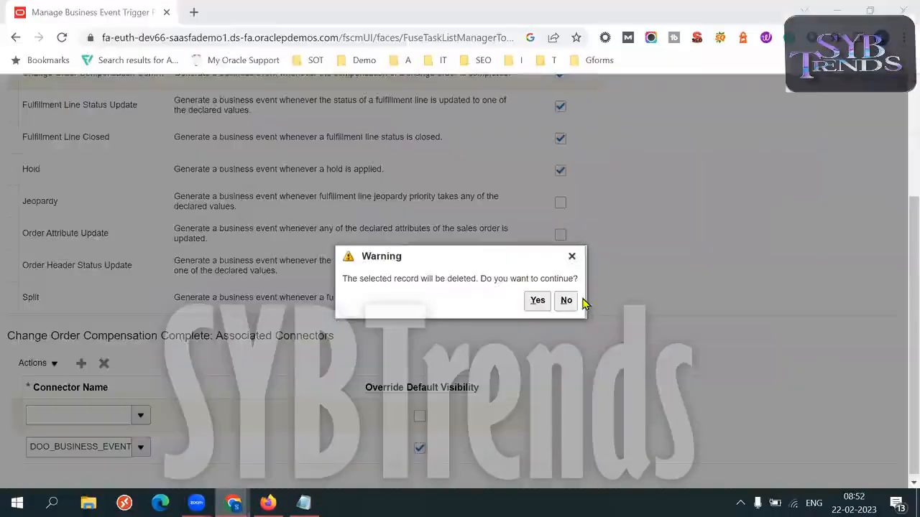
click(579, 262)
scroll(898, 133, up, 5)
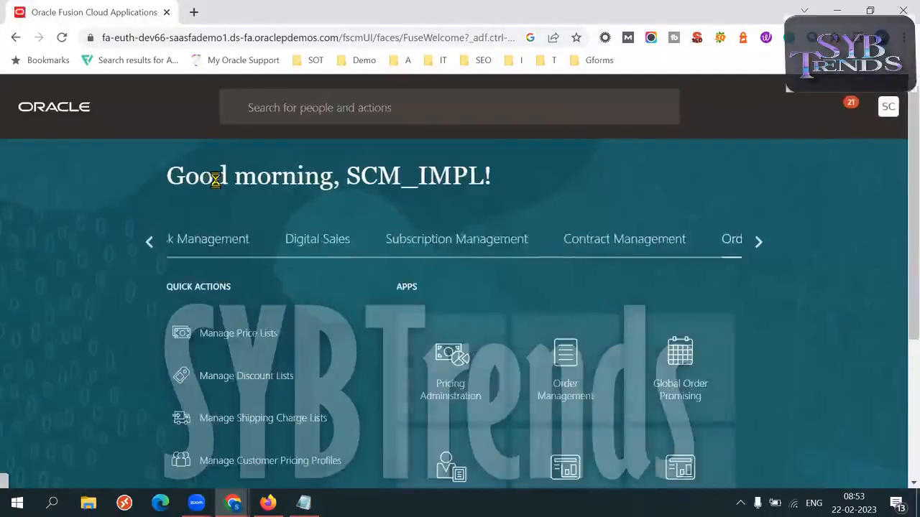
Open Reports and Analytics from the home page and bring up its full catalog
scroll(74, 261, down, 1)
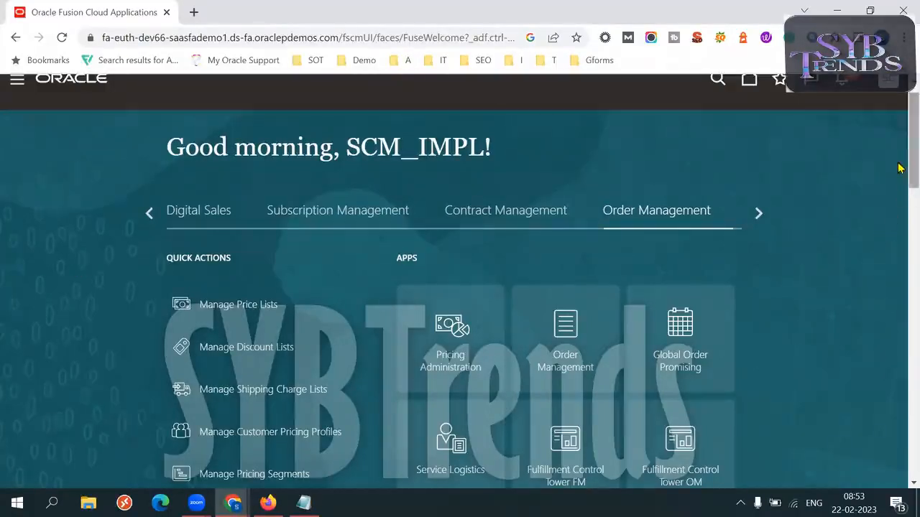
click(760, 214)
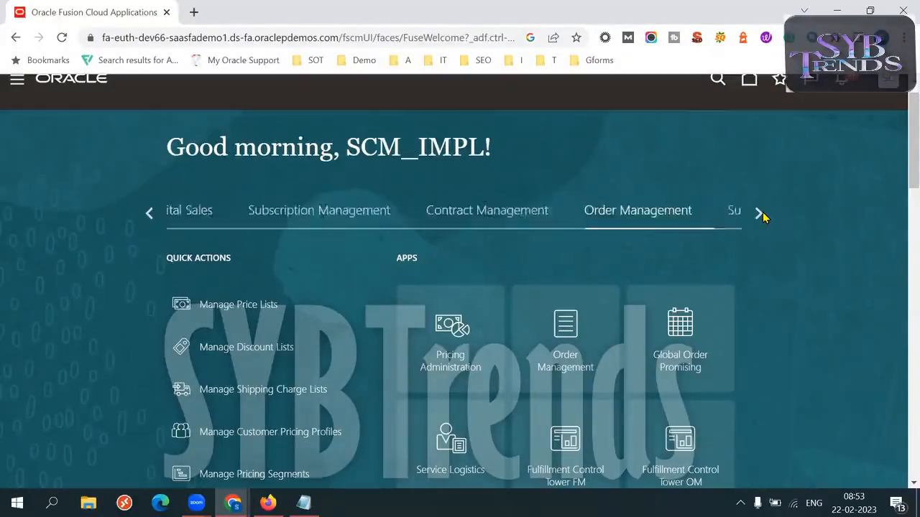
click(760, 213)
click(760, 213)
click(285, 212)
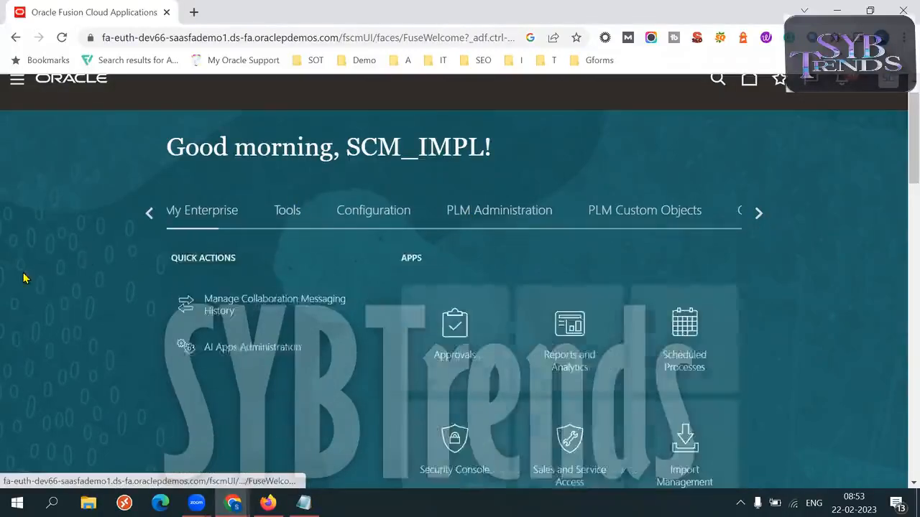
scroll(25, 277, down, 1)
click(565, 277)
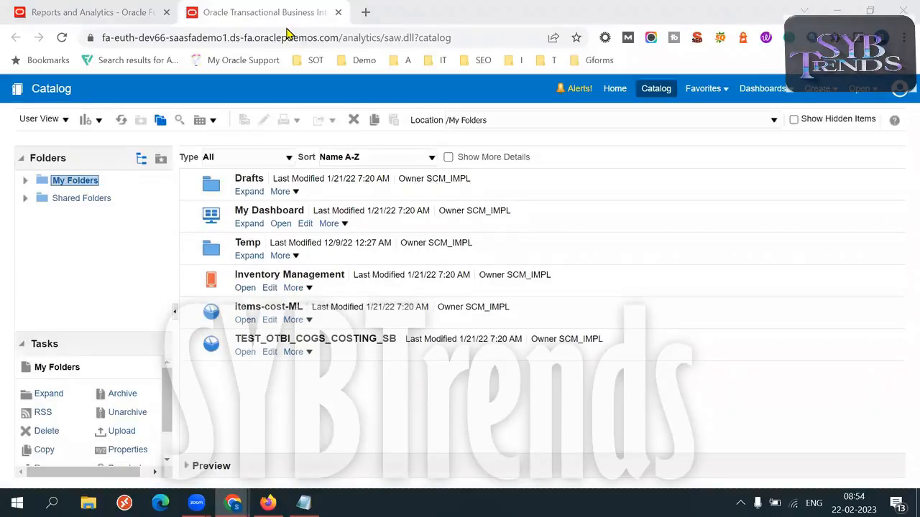
Go to Shared Folders/Supply Chain Management in the catalog and expand the Order Management folder
click(63, 201)
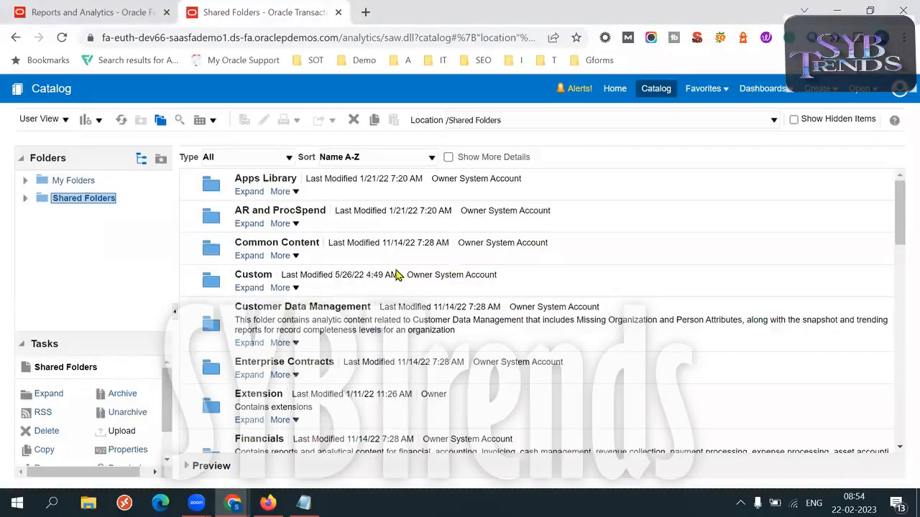
click(25, 201)
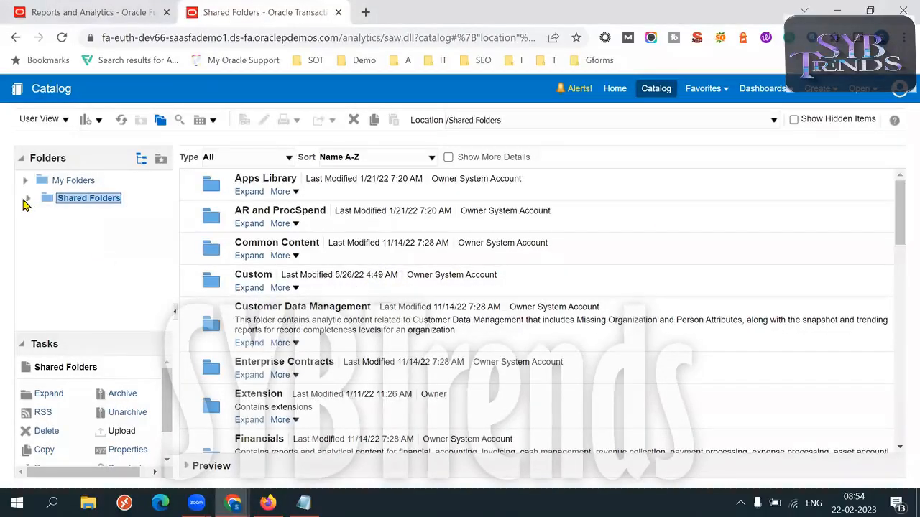
drag(163, 209, 159, 301)
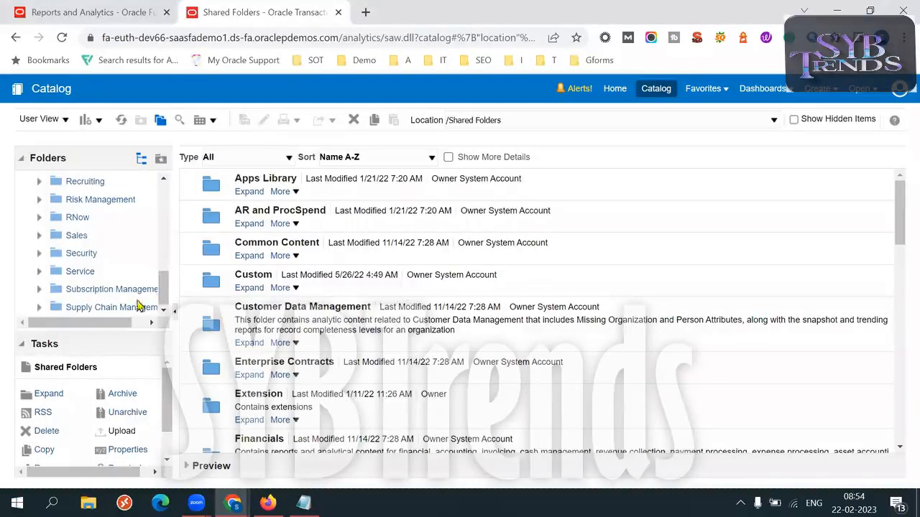
click(115, 307)
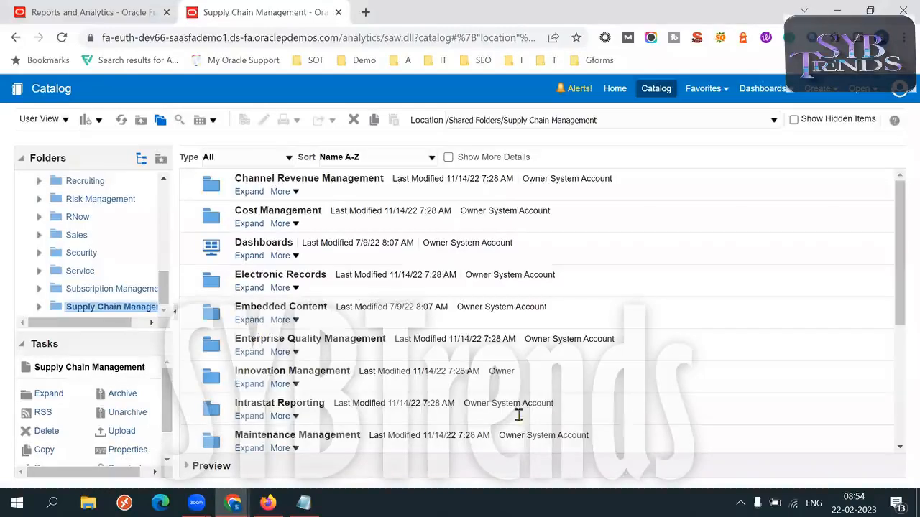
drag(899, 273, 899, 351)
click(252, 358)
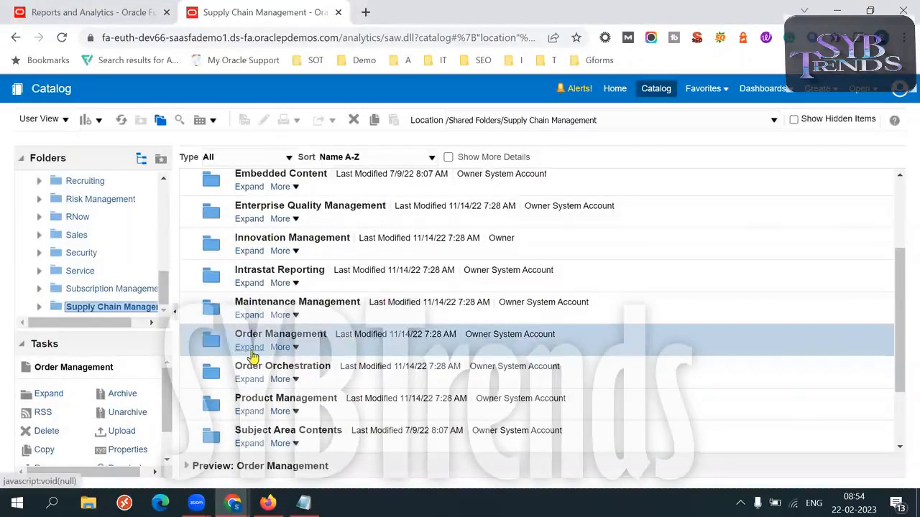
Open the Sales Orders folder under Order Management and look over its Sales Order E-mail and Sales Order Report entries
click(251, 350)
click(330, 230)
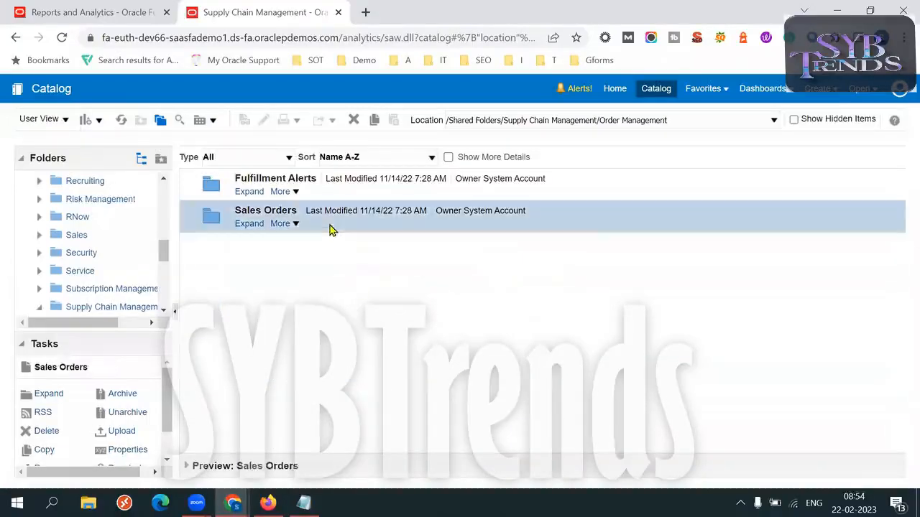
click(256, 227)
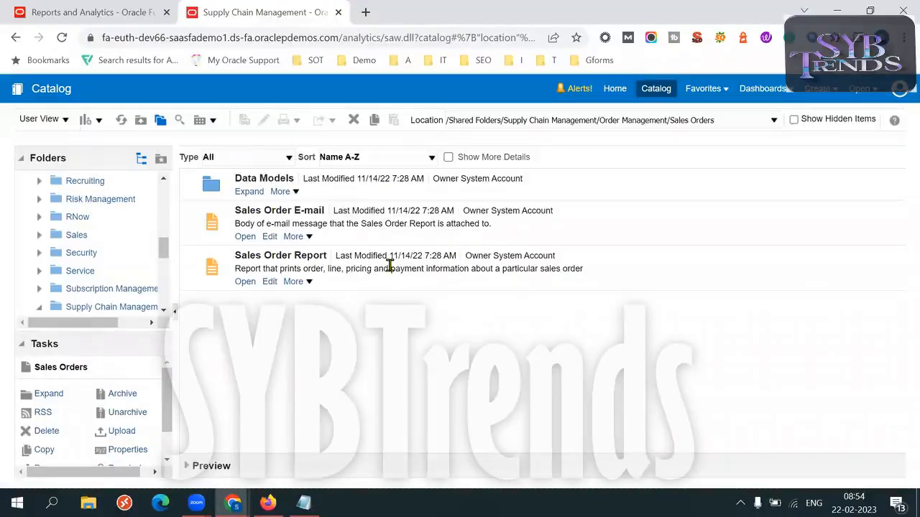
click(366, 224)
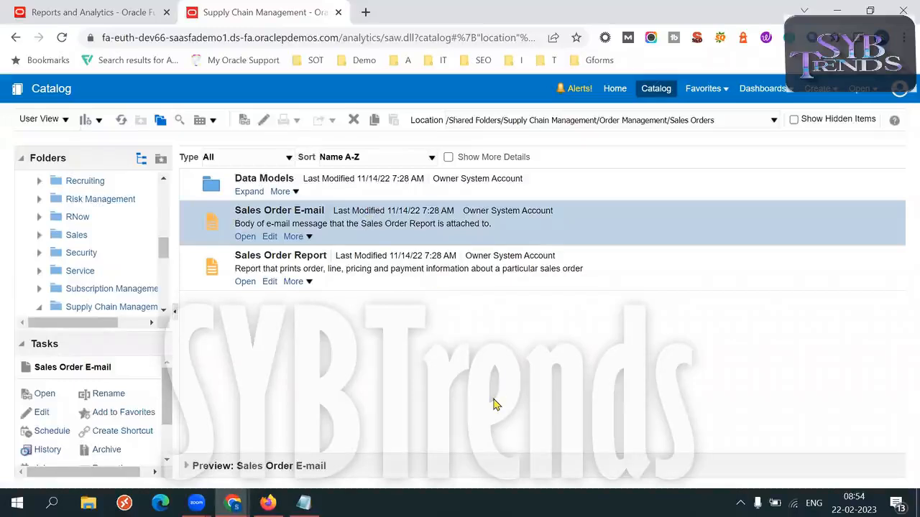
click(389, 284)
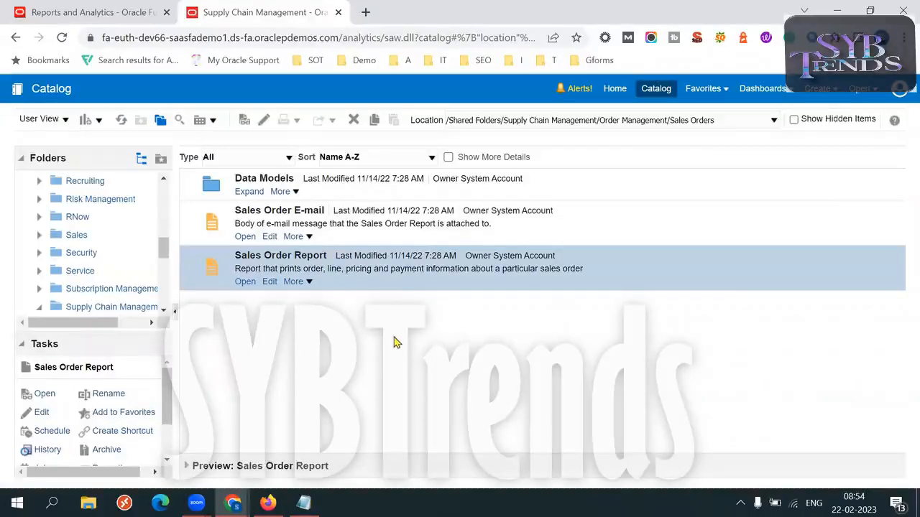
click(389, 224)
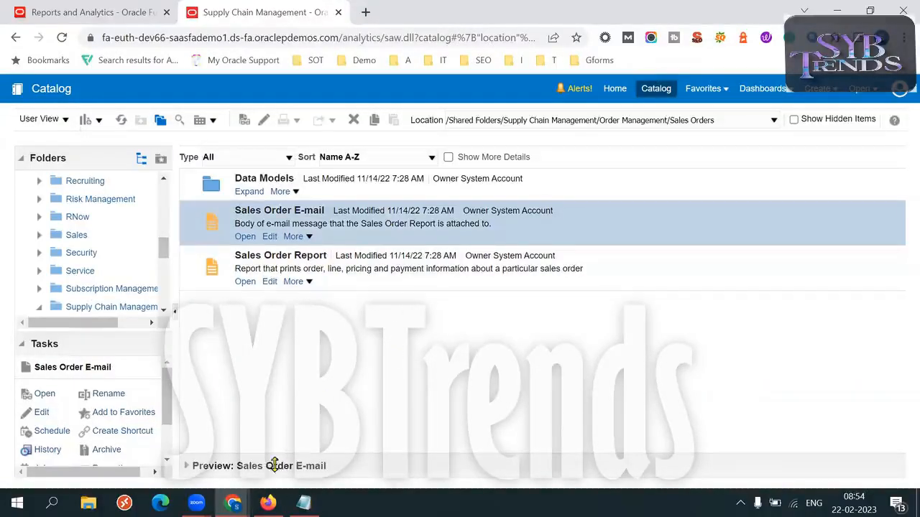
Switch to the Firefox window with the sales order and close the Edit Sale Price dialog without saving
mouse_move(232, 503)
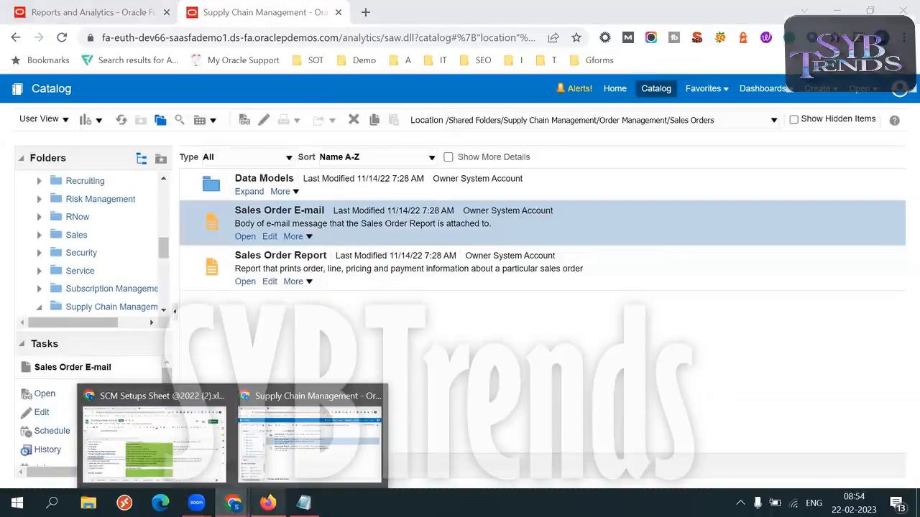
click(268, 503)
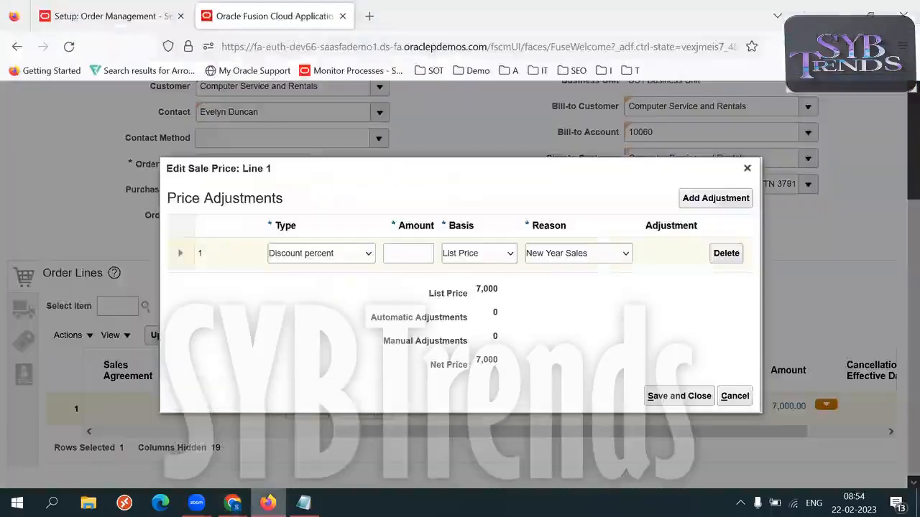
click(745, 169)
scroll(899, 181, up, 3)
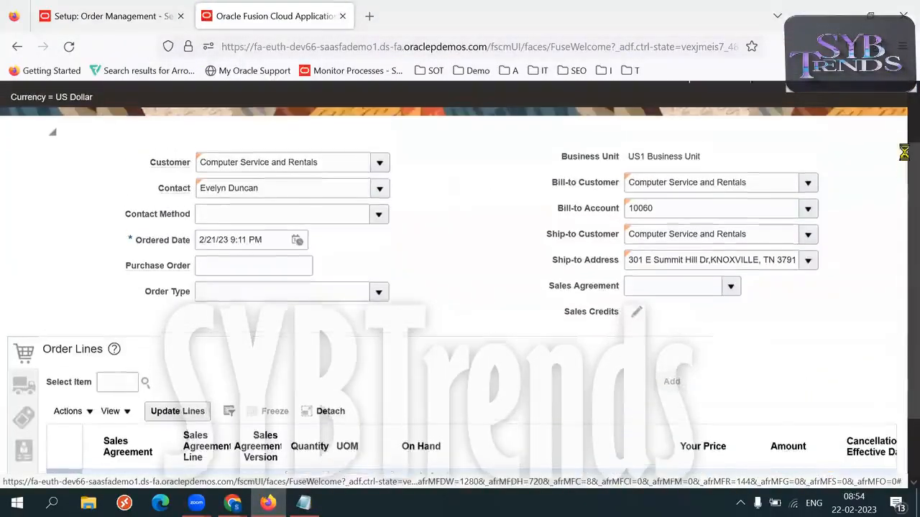
Create the order document with the Send E-Mail option and agree to saving the order changes
click(704, 101)
mouse_move(791, 320)
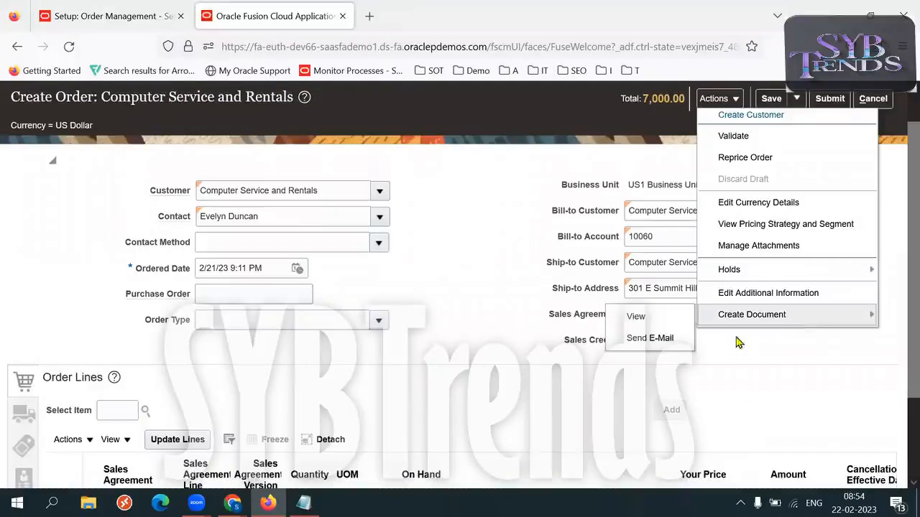
click(661, 339)
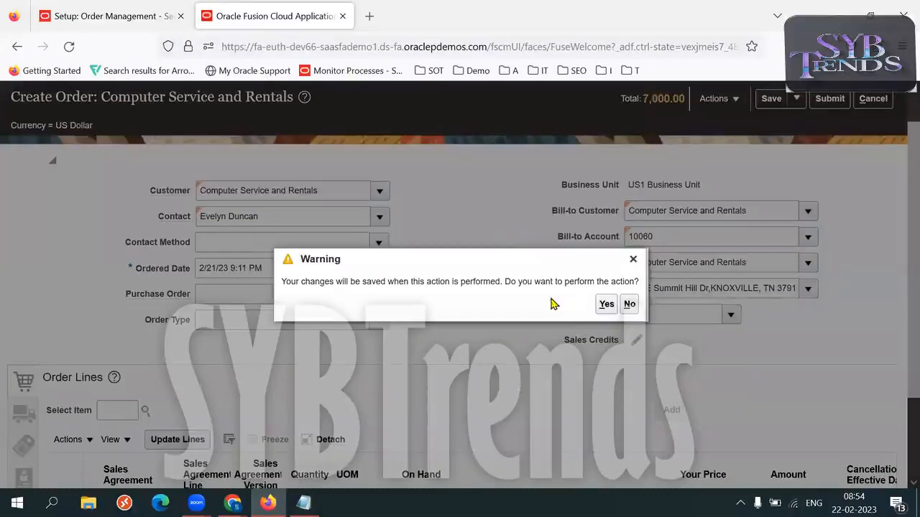
click(606, 304)
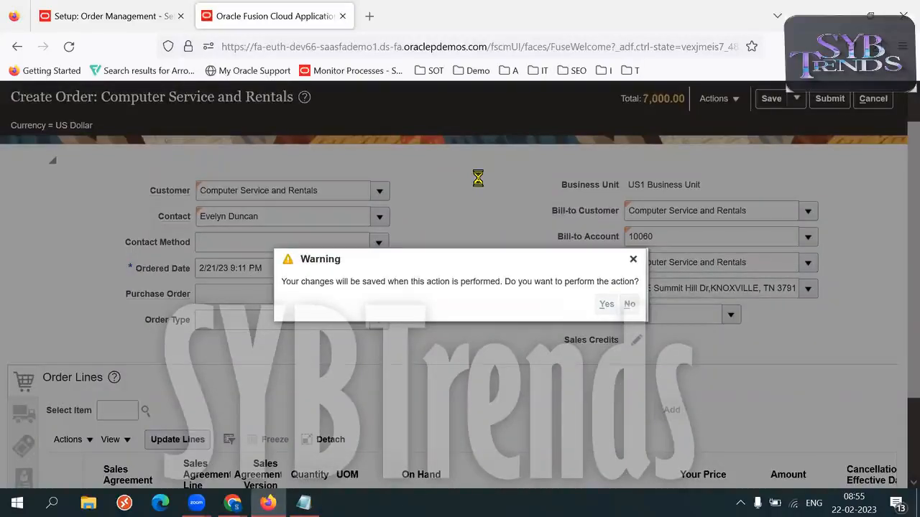
Switch back to the Chrome window with the catalog and open the Sales Order E-mail report
mouse_move(233, 503)
click(297, 446)
click(246, 238)
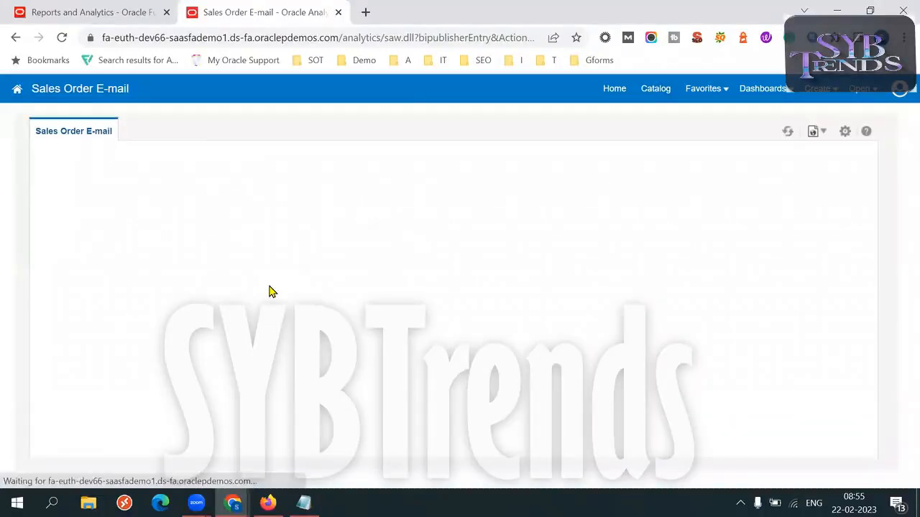
Examine the e-mail body template, including the order document sentence, company name and customer service phone number placeholders
drag(67, 157, 127, 154)
triple_click(129, 156)
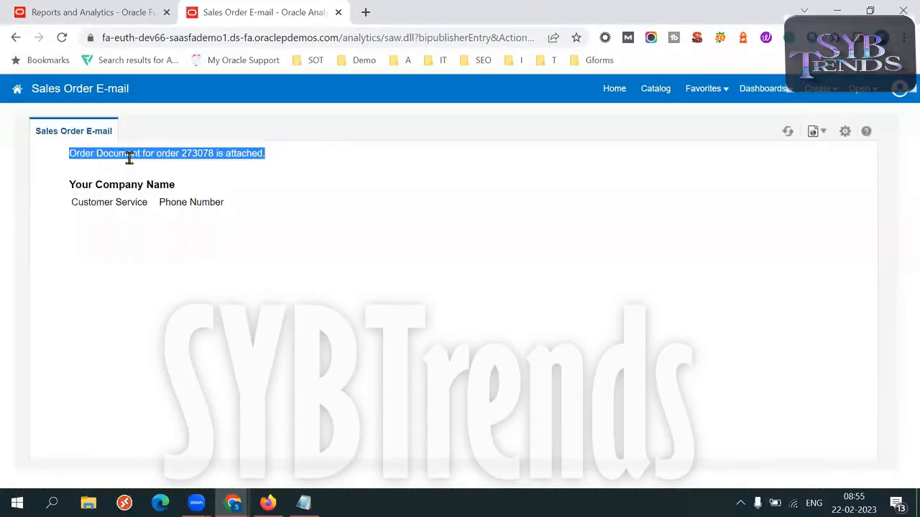
drag(67, 188, 113, 184)
click(117, 183)
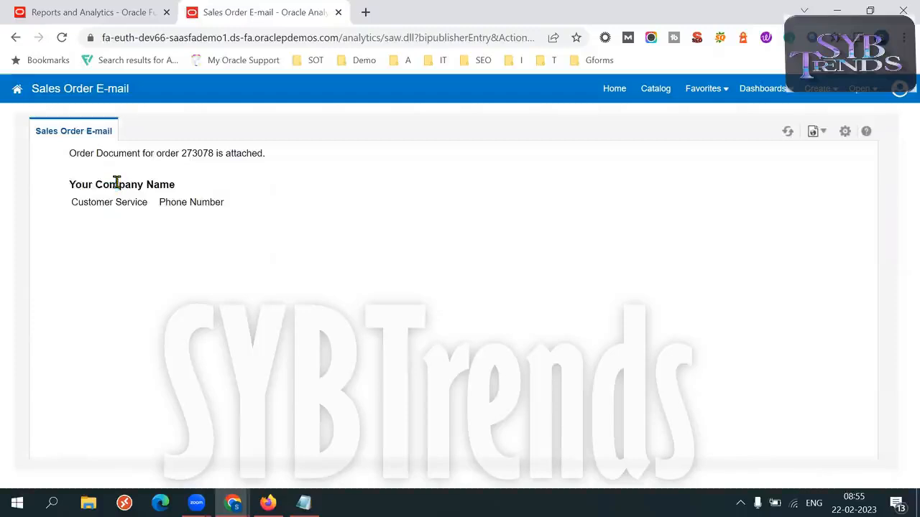
triple_click(117, 182)
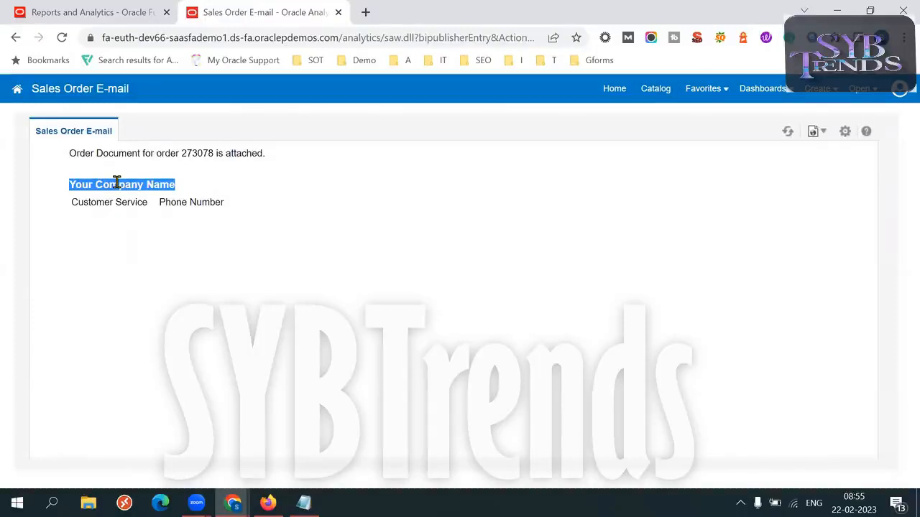
drag(62, 207, 134, 199)
triple_click(159, 202)
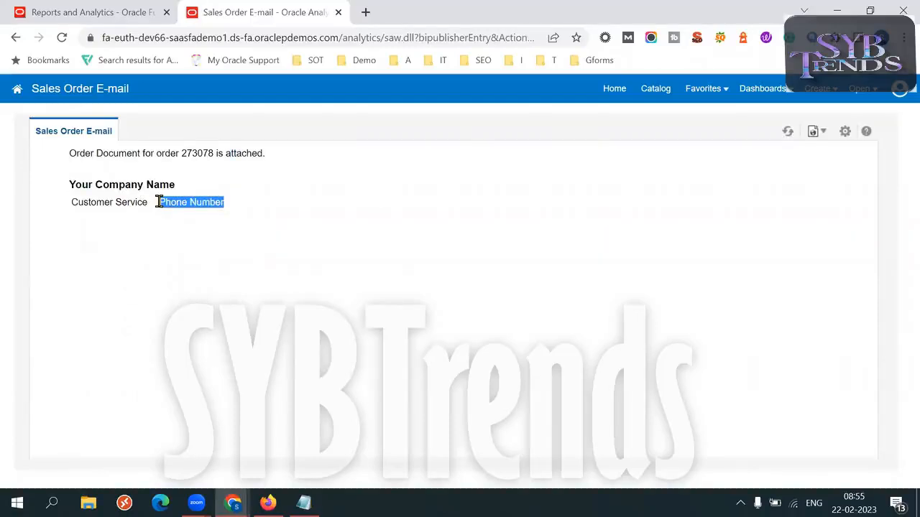
triple_click(71, 154)
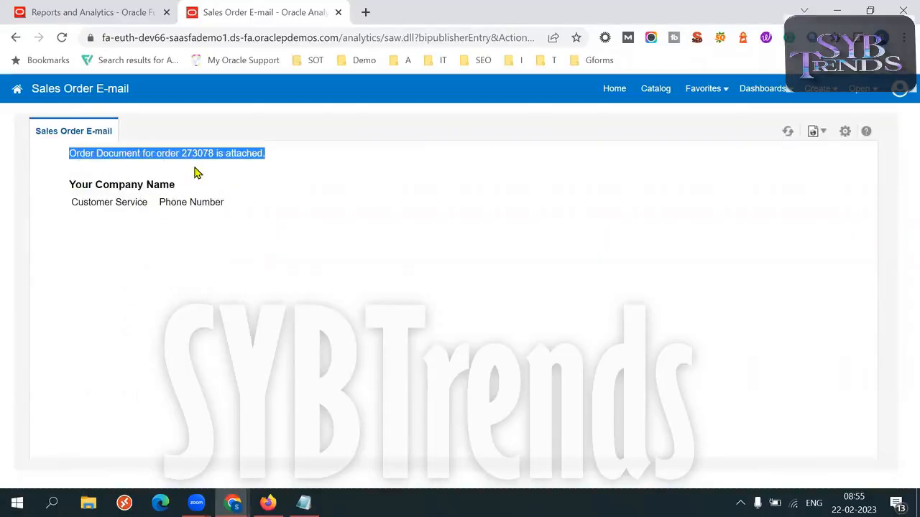
click(108, 176)
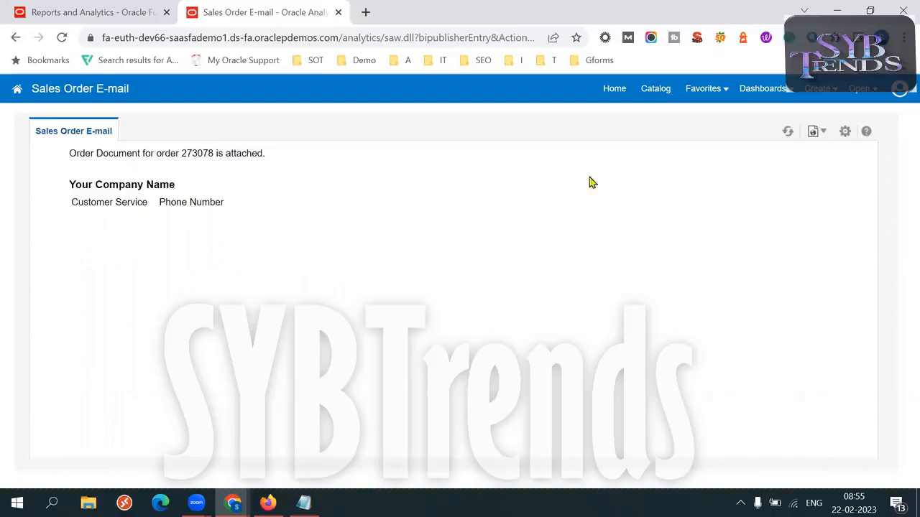
Return to the catalog's Sales Orders folder and open the Sales Order Report
click(658, 91)
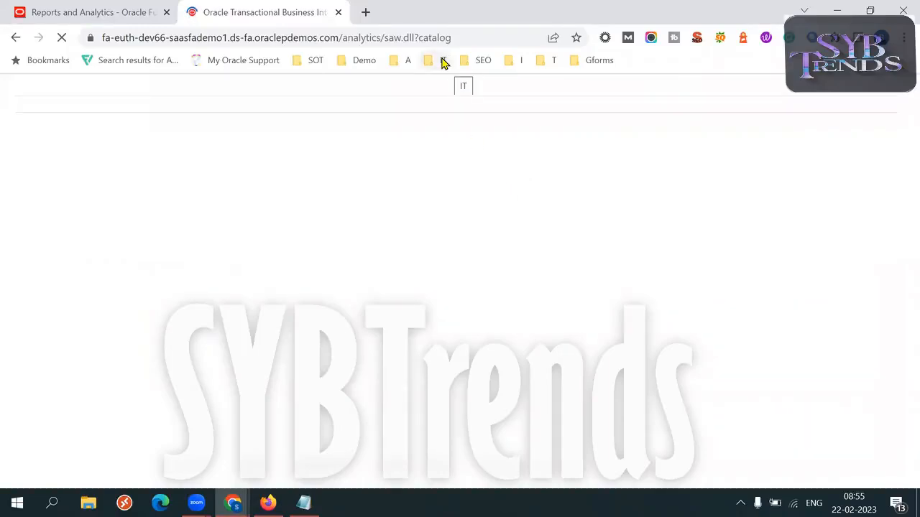
click(440, 224)
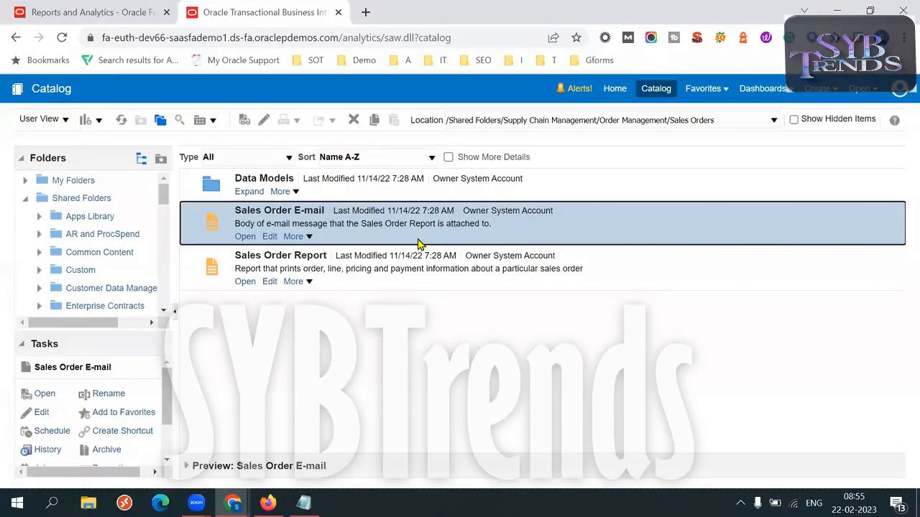
click(382, 270)
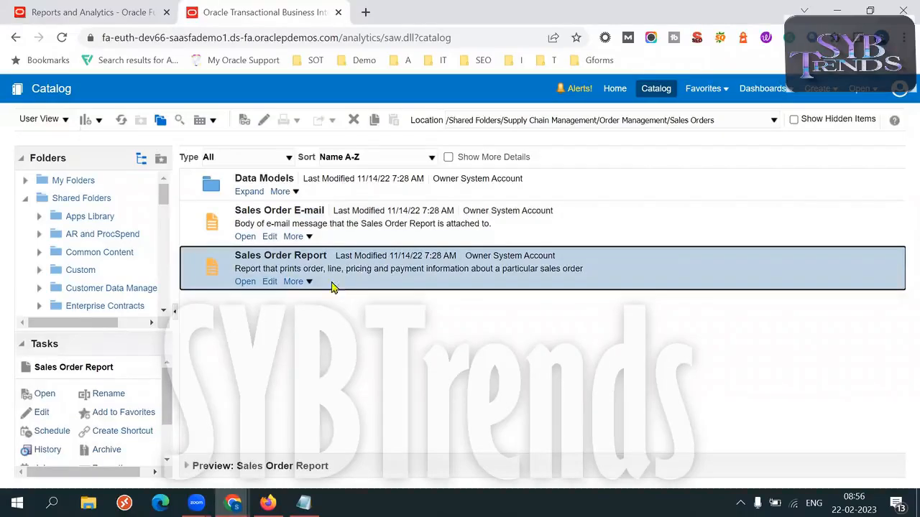
click(253, 282)
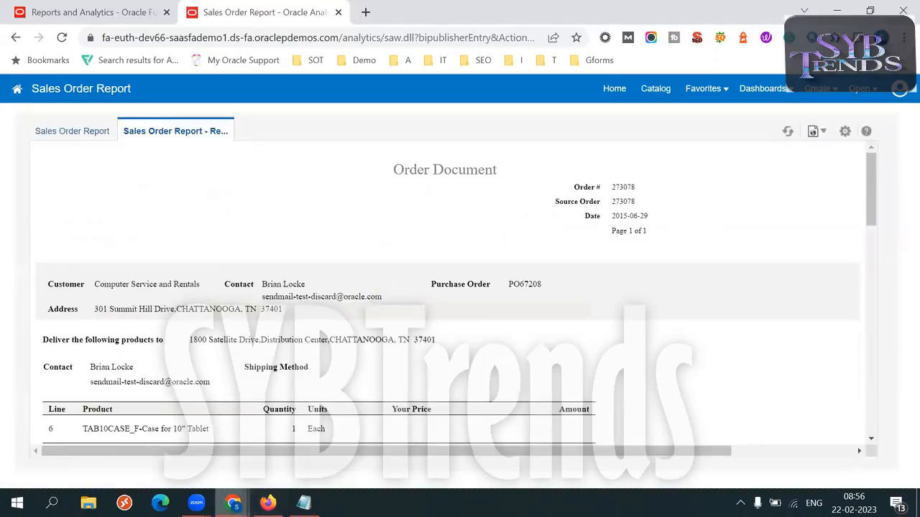
Switch to the Send Document dialog in Firefox and examine the title and header section of the order document preview
click(232, 503)
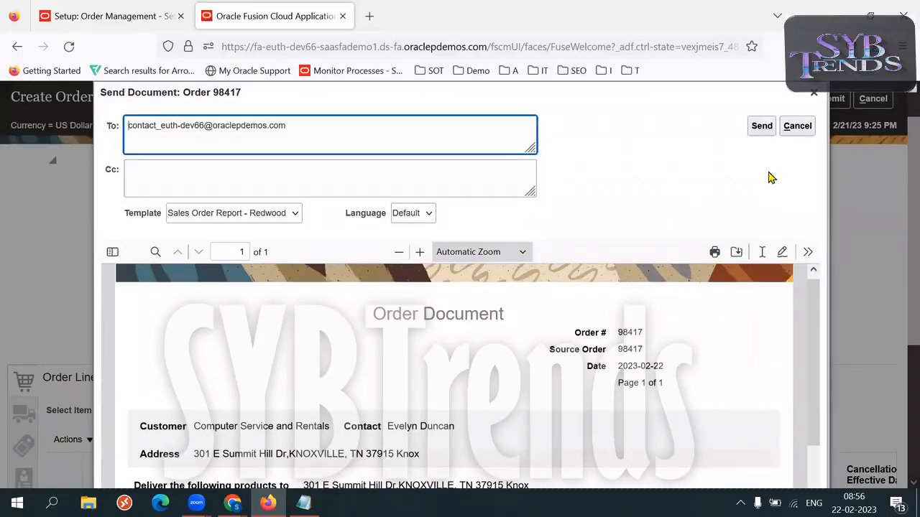
click(805, 387)
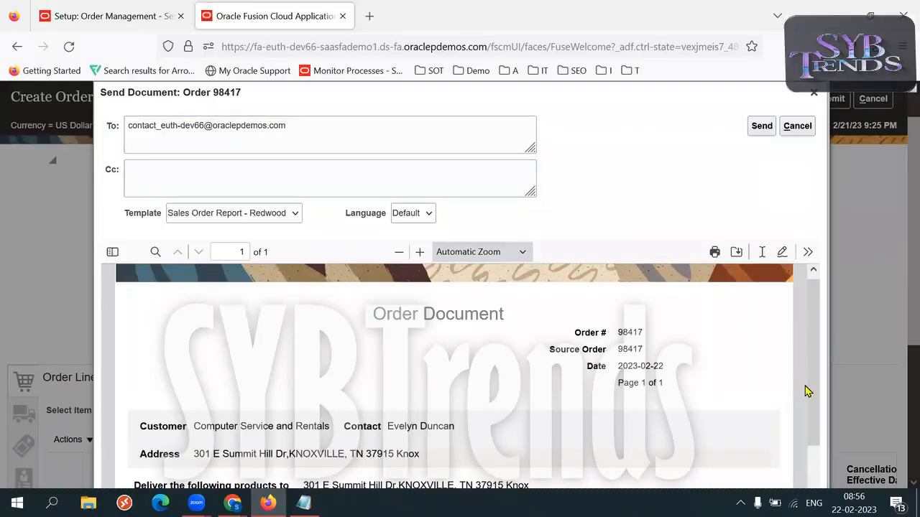
scroll(901, 266, down, 2)
drag(814, 304, 807, 281)
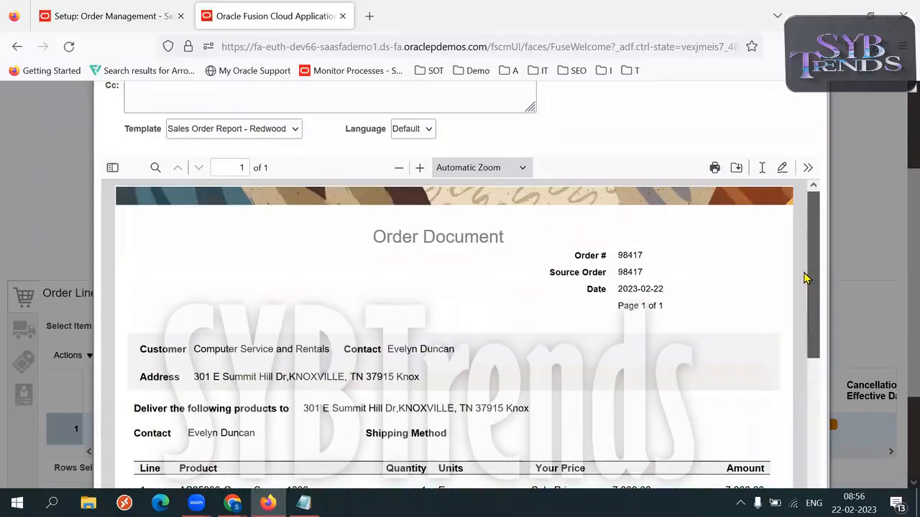
scroll(901, 308, up, 2)
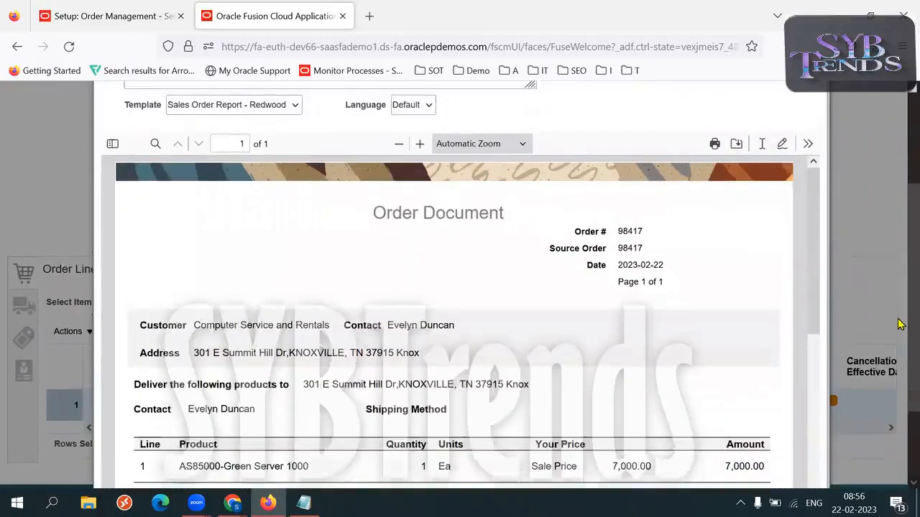
scroll(900, 308, up, 2)
scroll(901, 337, down, 5)
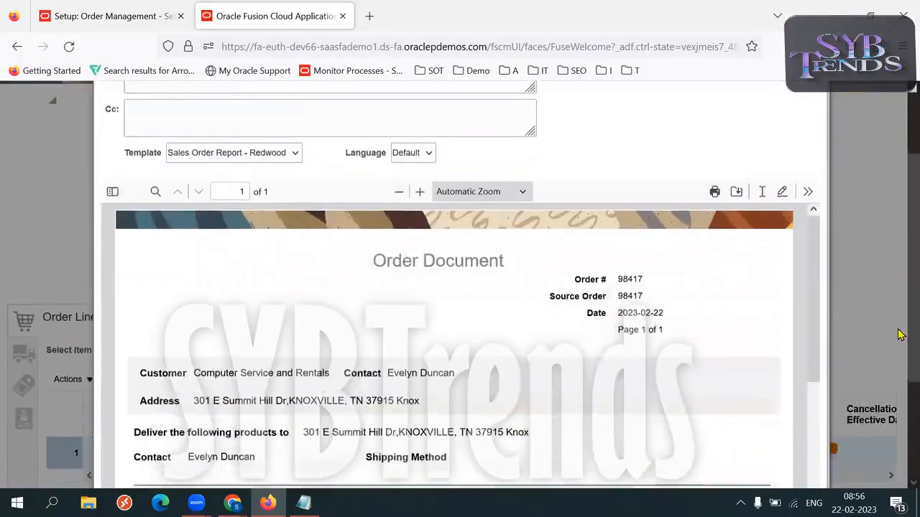
drag(372, 164, 507, 163)
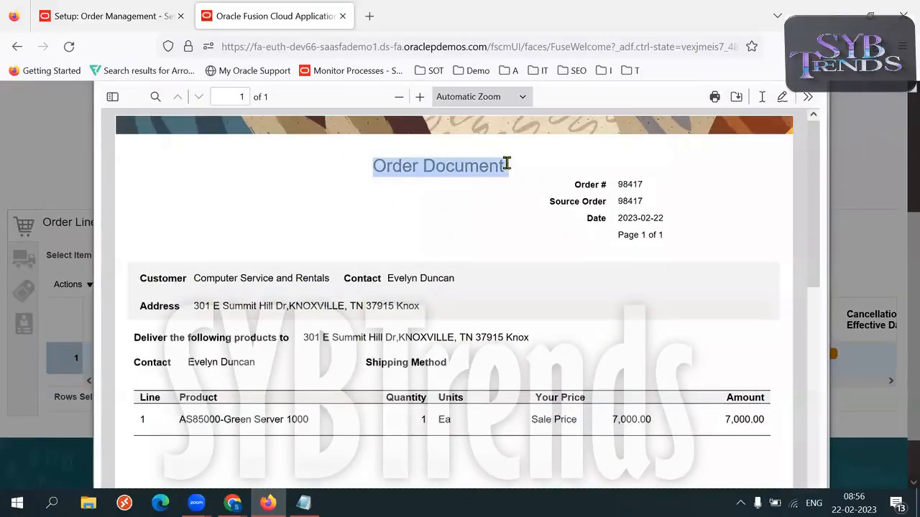
Inspect the product line in the order document preview, focusing on the Your Price column
scroll(813, 273, down, 2)
drag(812, 278, 812, 322)
mouse_move(585, 258)
mouse_down()
mouse_move(560, 259)
mouse_move(578, 256)
mouse_move(572, 259)
mouse_up()
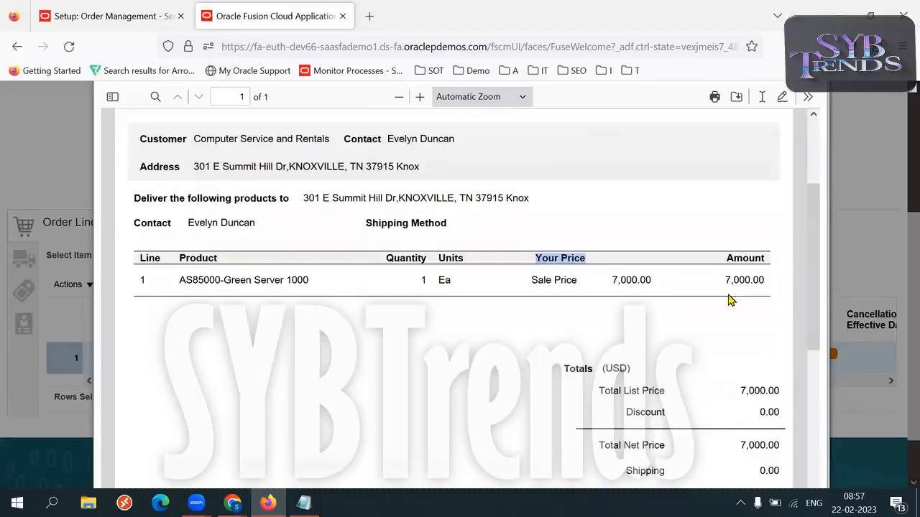
double_click(549, 256)
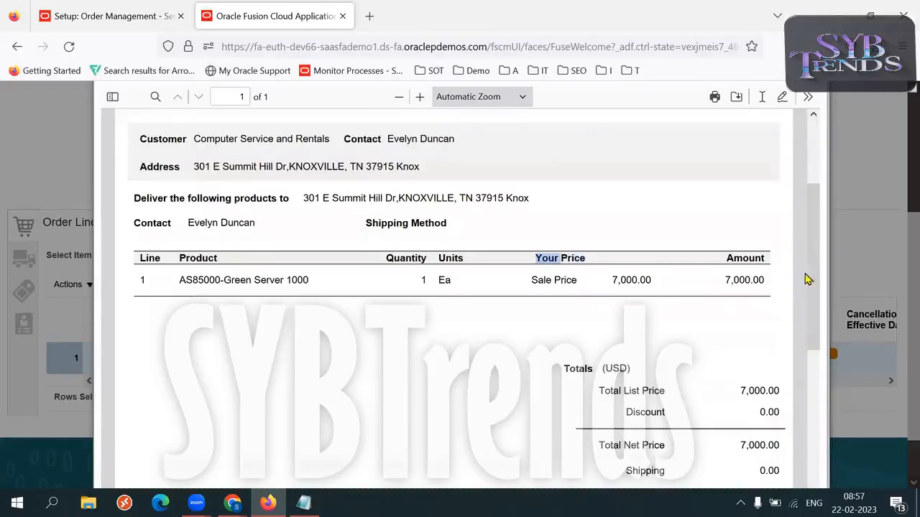
triple_click(571, 258)
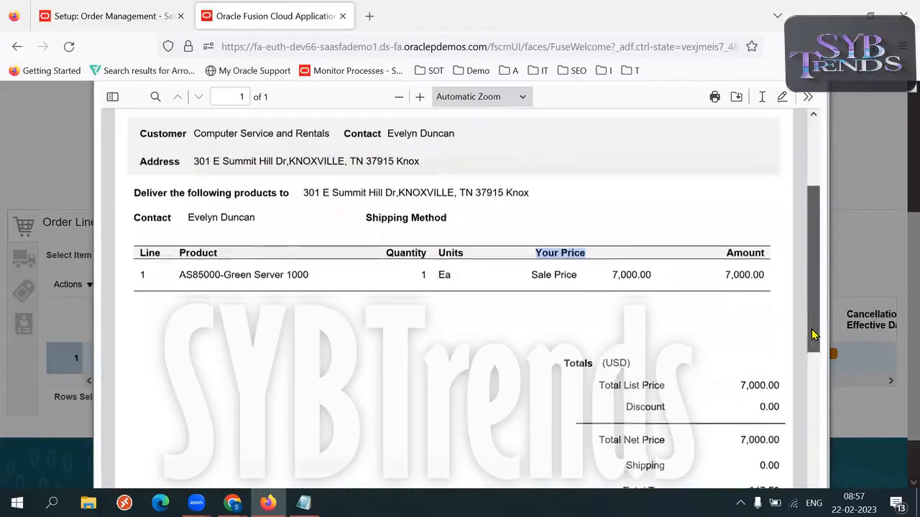
Review the payment information, including the payment terms, and the Pay Now (USD) total in the order document preview
scroll(809, 347, down, 3)
drag(812, 358, 817, 434)
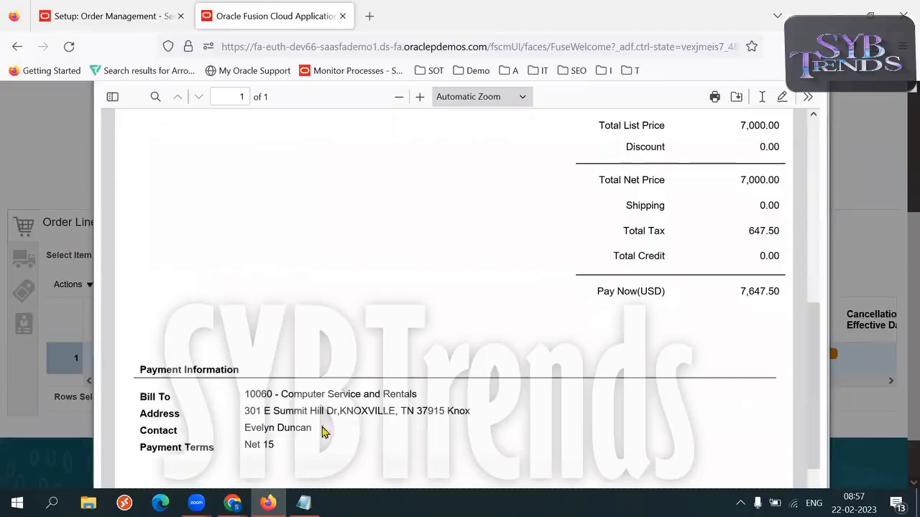
triple_click(250, 445)
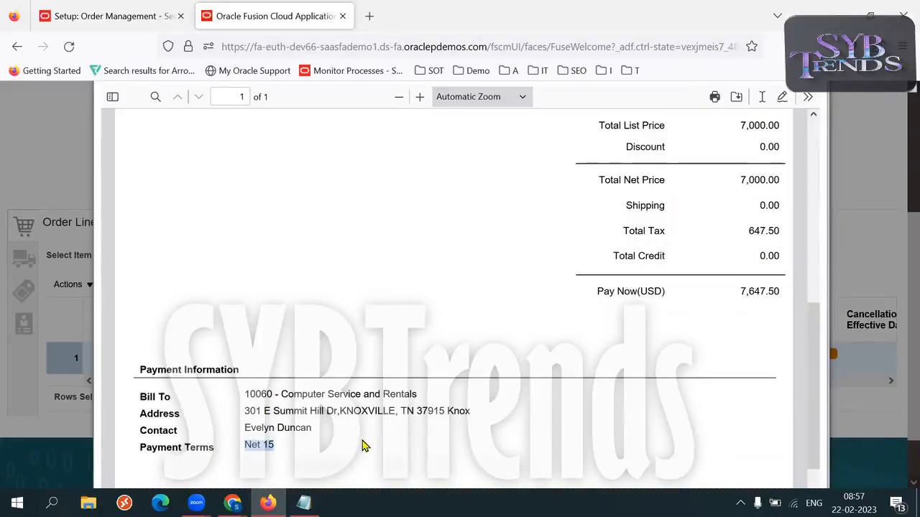
click(520, 443)
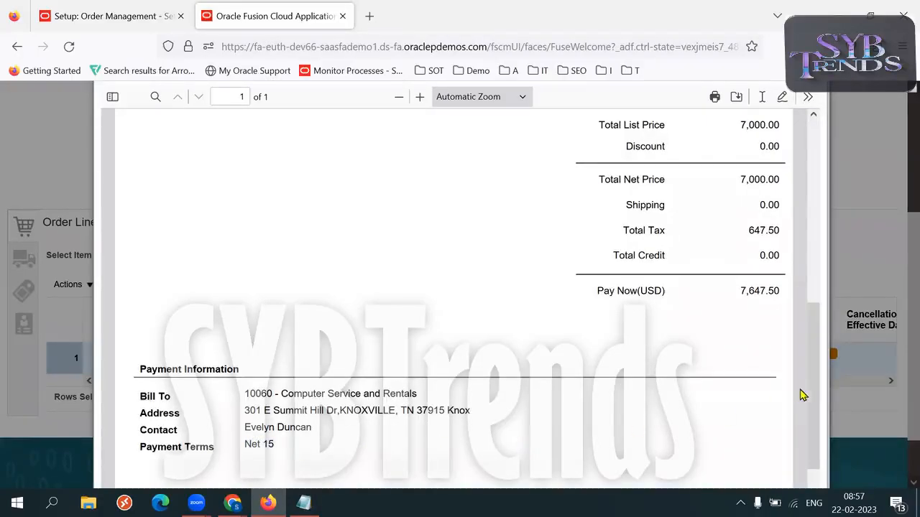
scroll(815, 388, up, 1)
drag(599, 345, 674, 353)
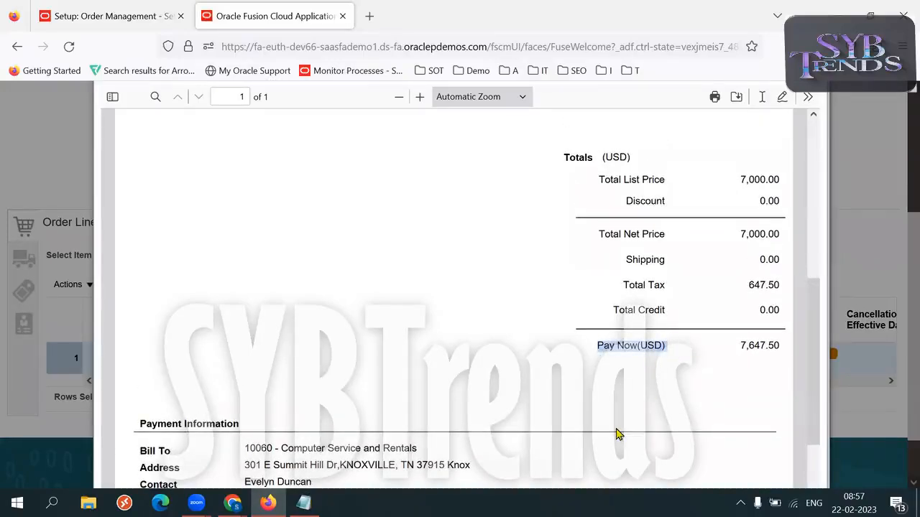
Examine the Pay Now (USD) amount in the Totals section of the order document preview
click(620, 373)
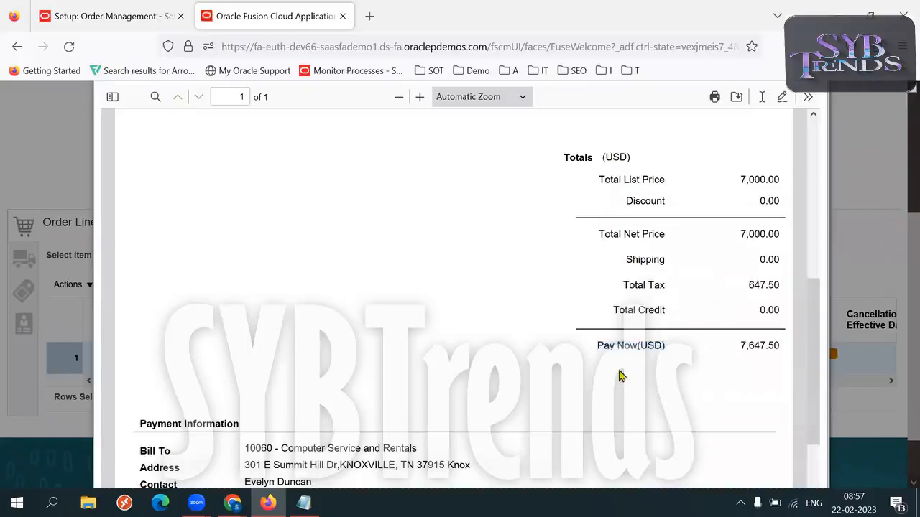
drag(600, 346, 633, 348)
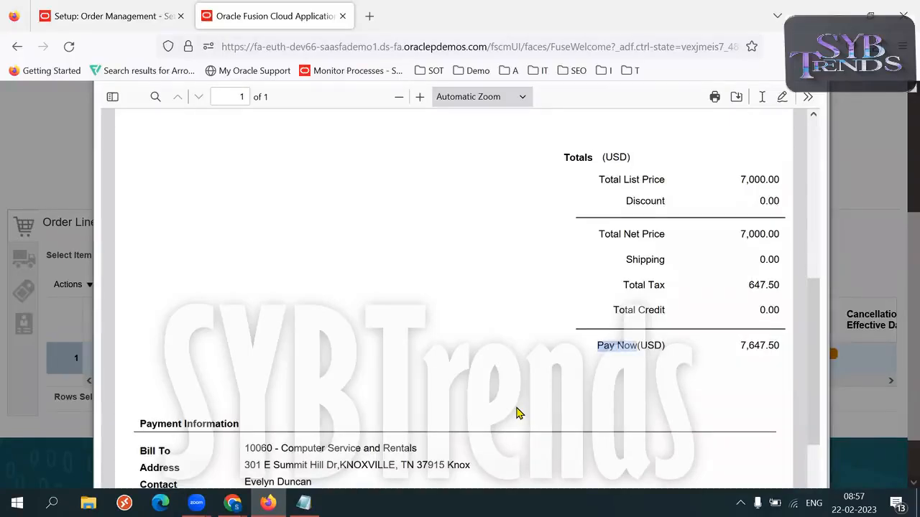
click(655, 363)
drag(604, 346, 816, 352)
scroll(816, 352, down, 2)
click(510, 346)
drag(596, 278, 638, 282)
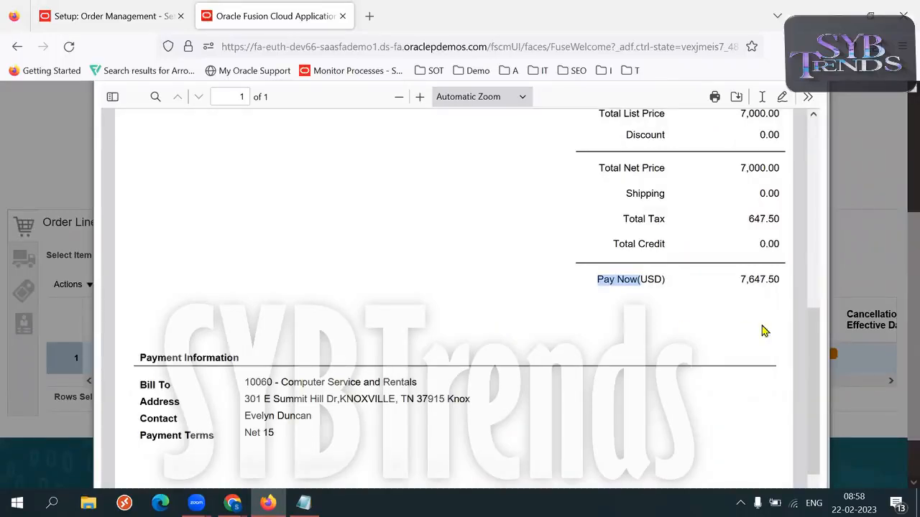
drag(813, 352, 820, 421)
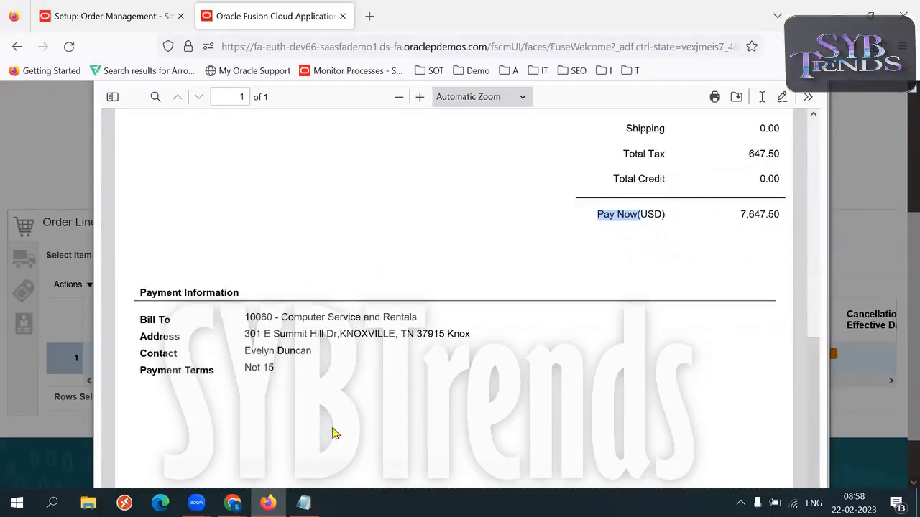
Switch to the Sales Order Report in Chrome and display its first layout, Sales Order Report
mouse_move(232, 503)
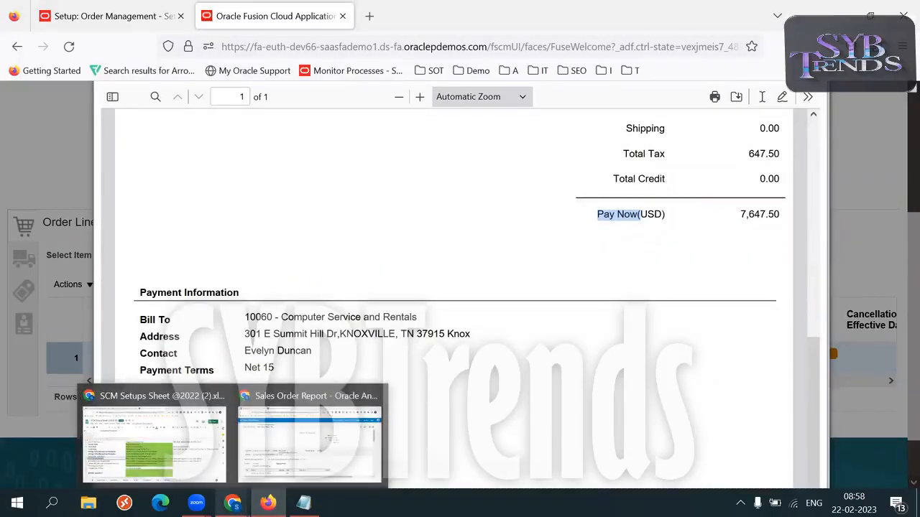
click(323, 438)
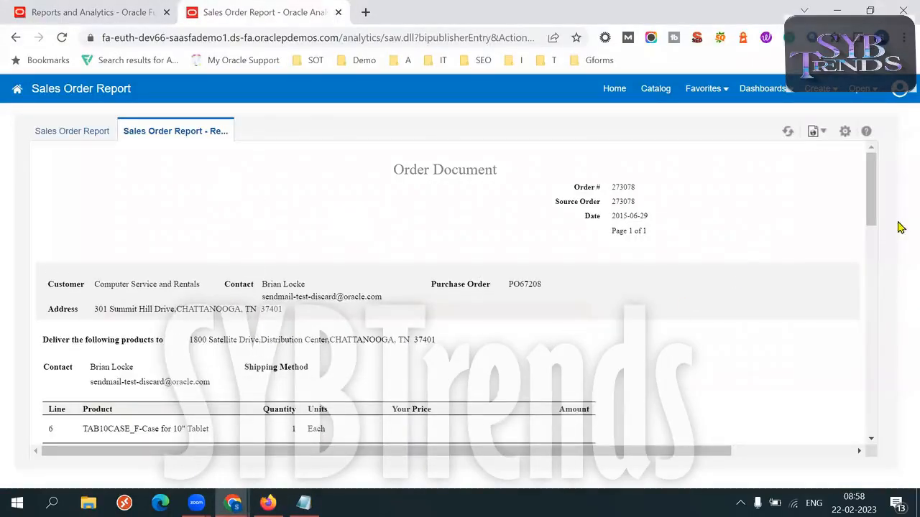
drag(871, 216, 873, 189)
click(79, 131)
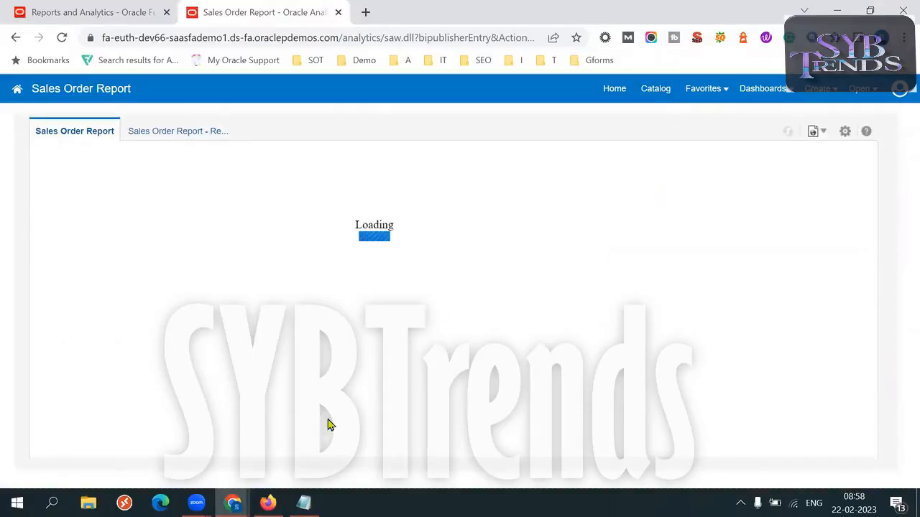
Return to the order document preview in Firefox and check the customer contact, address and payment information
mouse_move(232, 503)
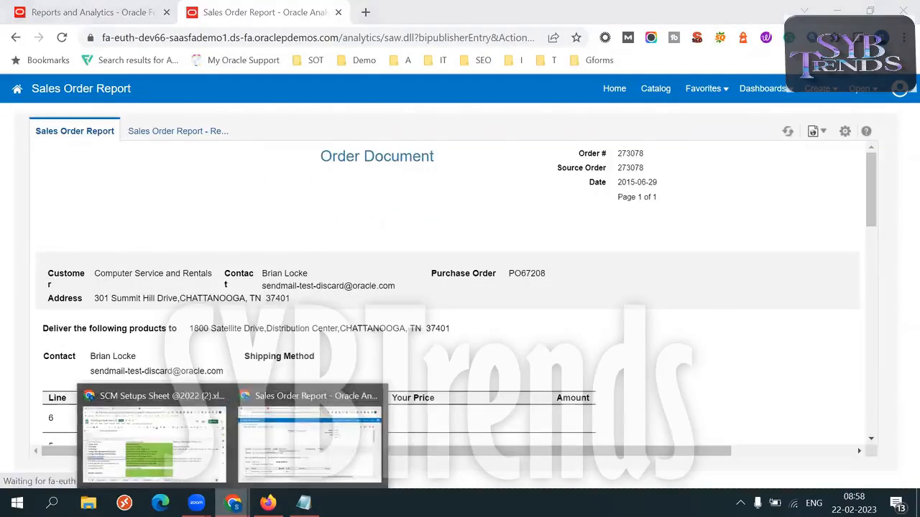
click(287, 465)
click(267, 503)
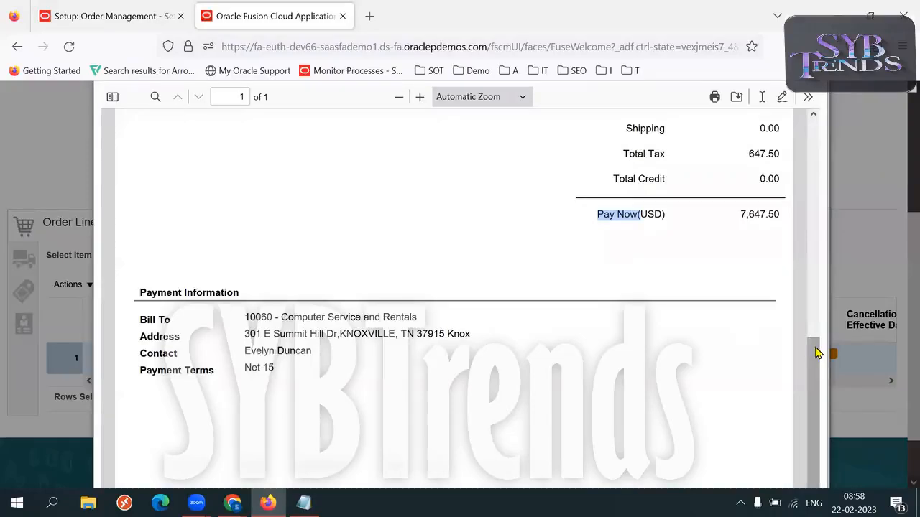
scroll(826, 216, up, 5)
scroll(827, 162, up, 3)
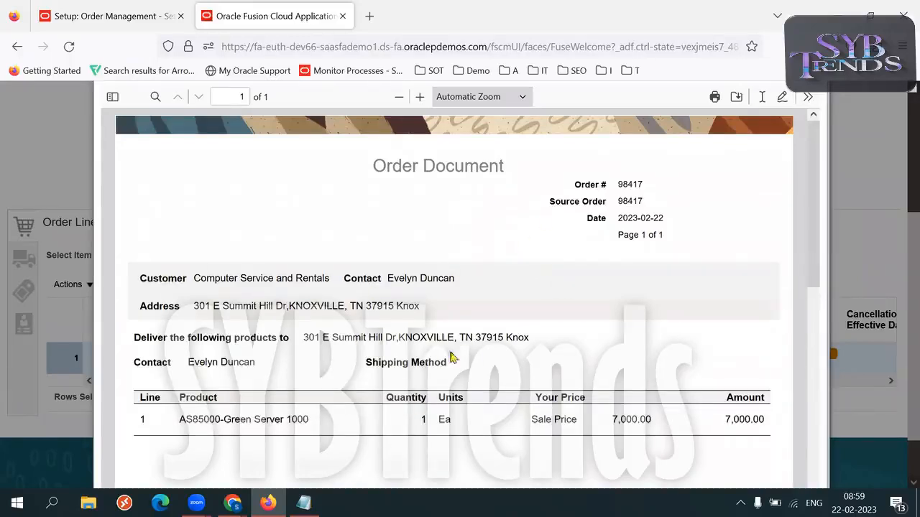
drag(394, 279, 427, 281)
drag(347, 304, 382, 305)
drag(812, 273, 815, 476)
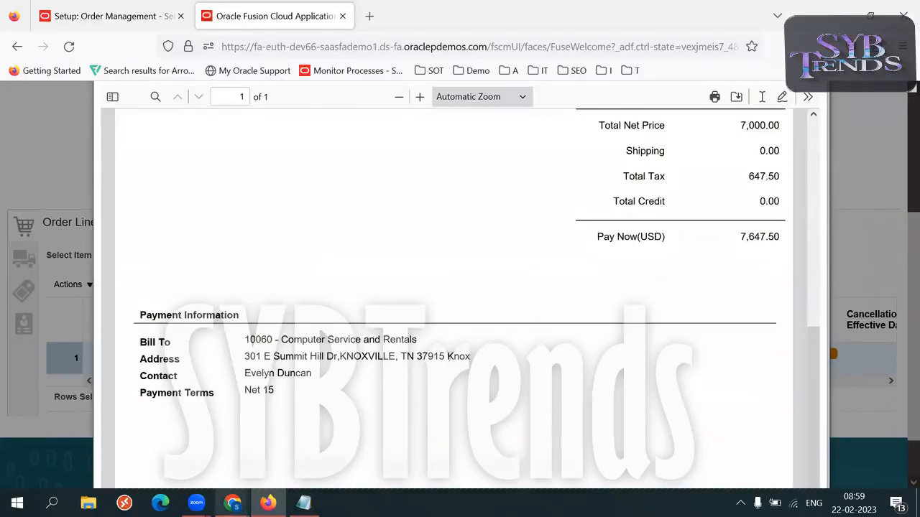
Switch to the catalog's Sales Orders folder in Chrome, compare the Sales Order E-mail and Sales Order Report entries, and open the Sales Order Report
mouse_move(232, 503)
click(314, 448)
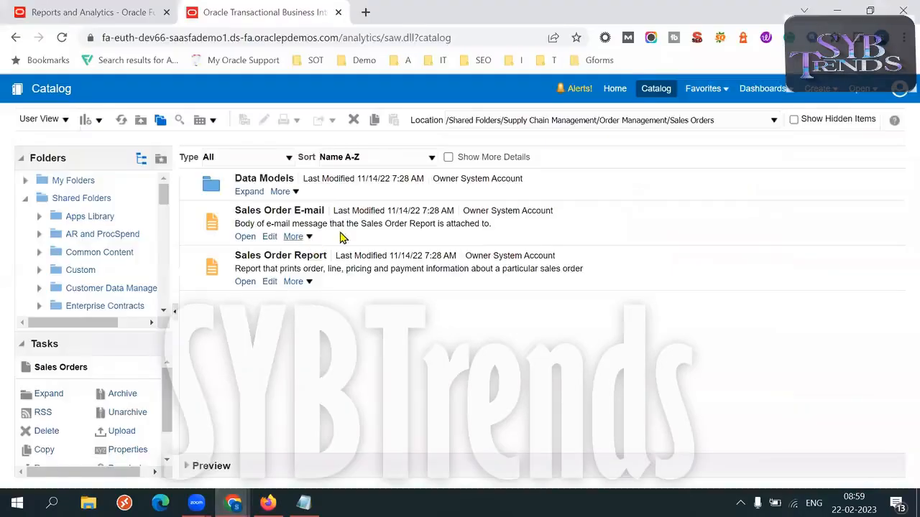
click(388, 241)
click(377, 263)
click(446, 223)
click(407, 256)
click(448, 224)
click(415, 255)
click(487, 217)
click(436, 252)
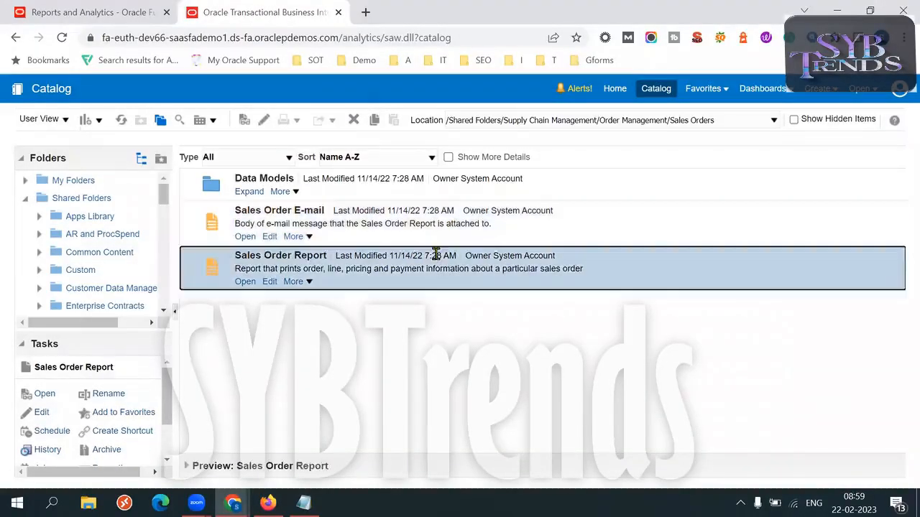
click(480, 237)
double_click(444, 257)
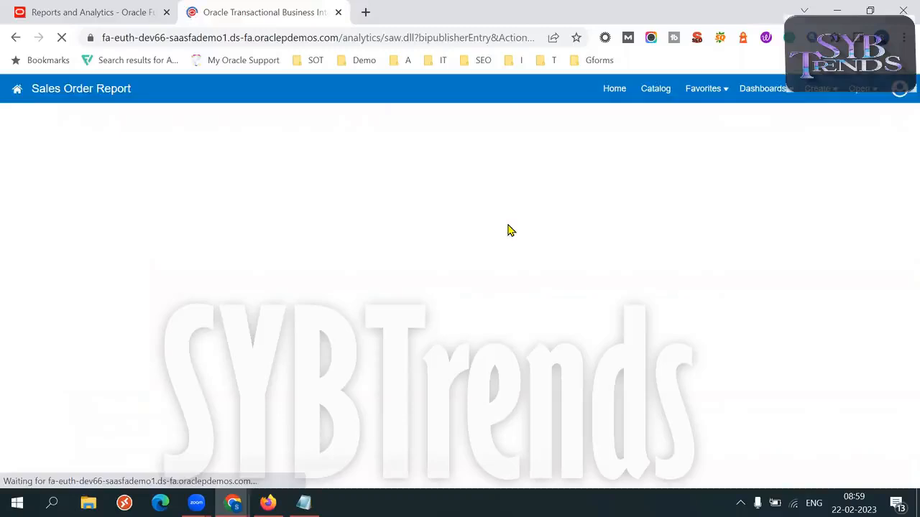
Return to the catalog and open the Warehouse Operations folder under Shared Folders/Supply Chain Management
click(656, 91)
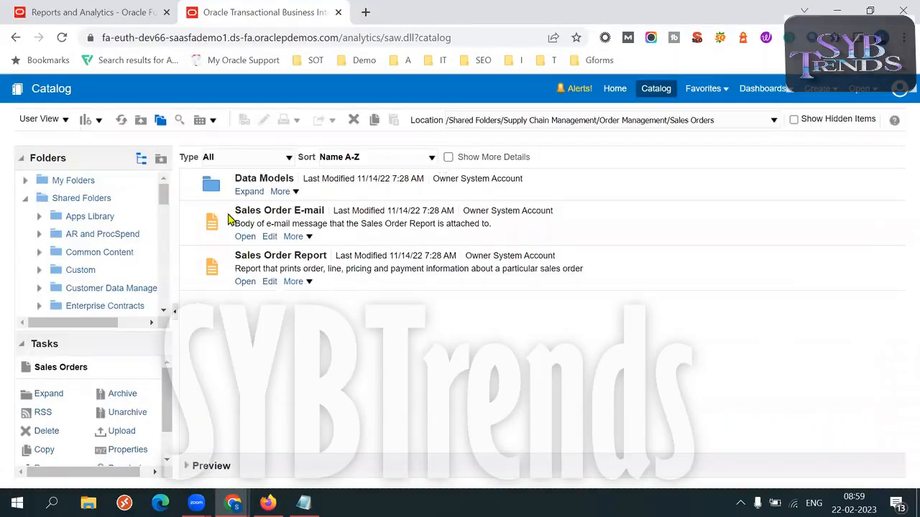
drag(164, 200, 164, 265)
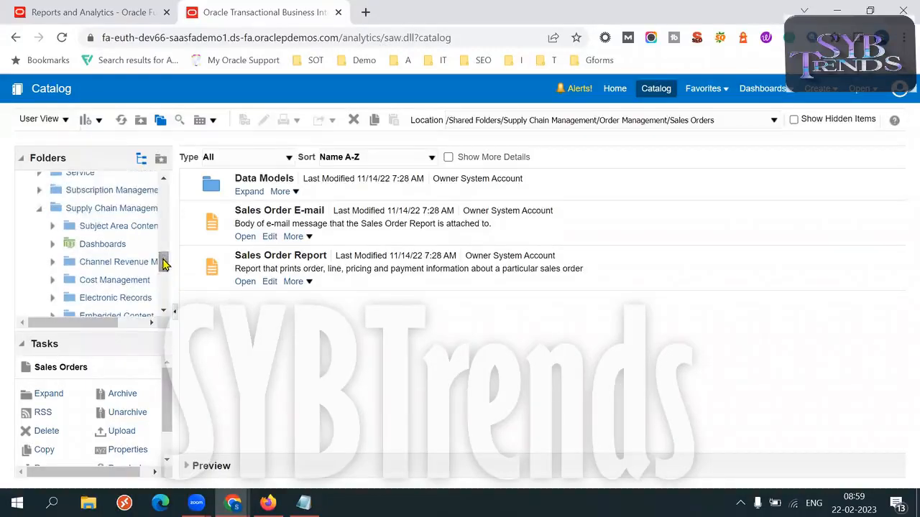
click(108, 210)
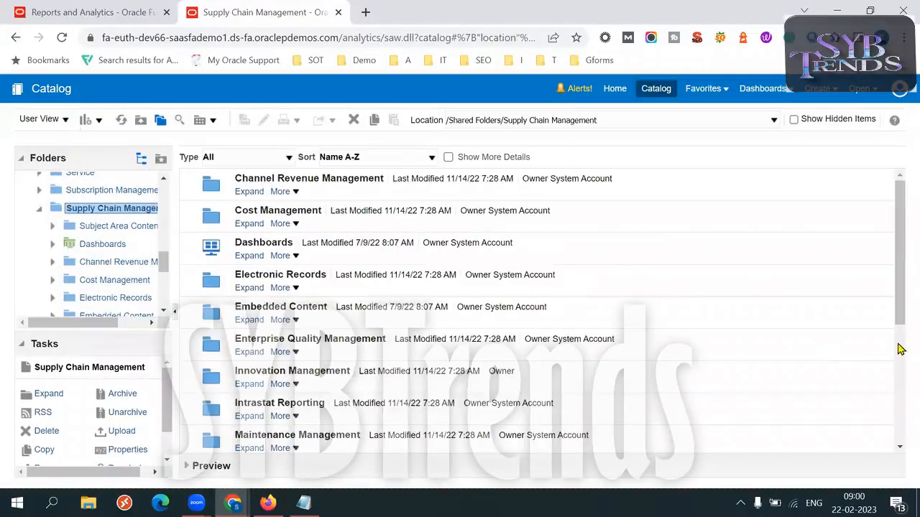
drag(899, 320, 901, 428)
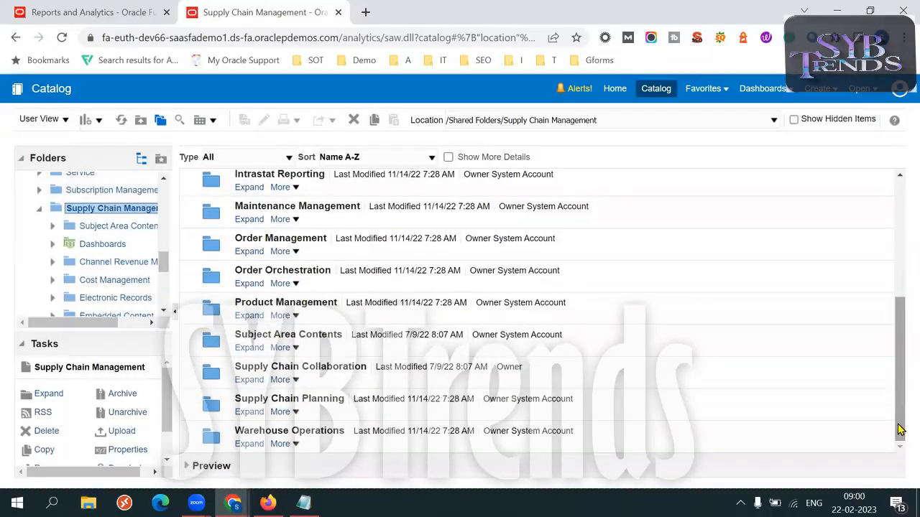
click(249, 444)
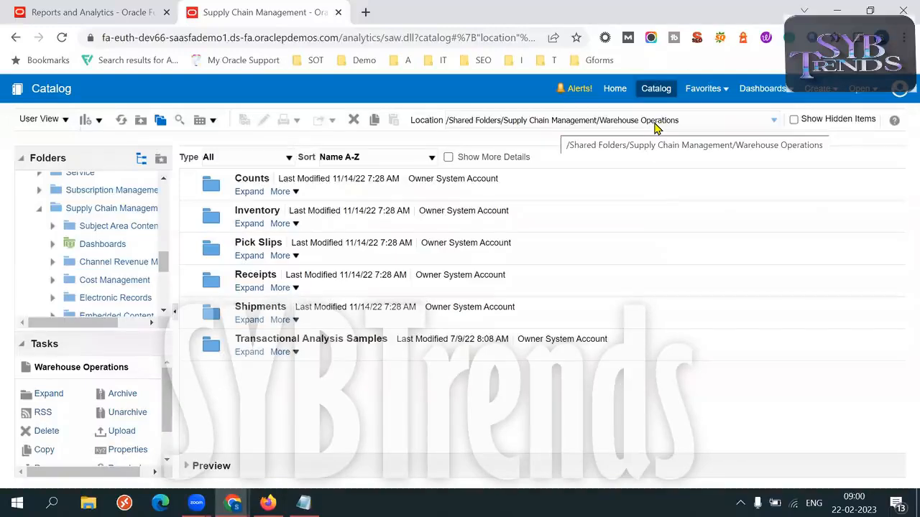
Open the Inventory folder and review its reports in full-screen view, including Movement Request Pick Slip Report and Min-Max Report
click(389, 210)
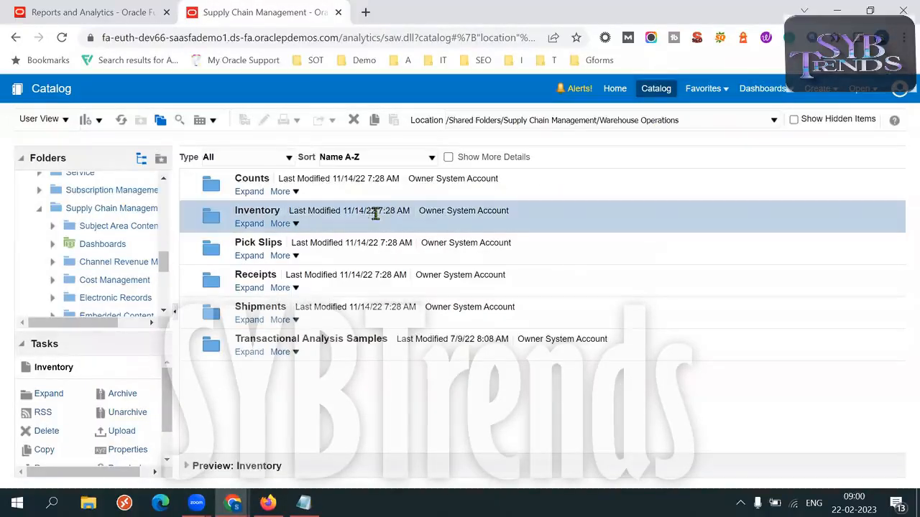
click(245, 223)
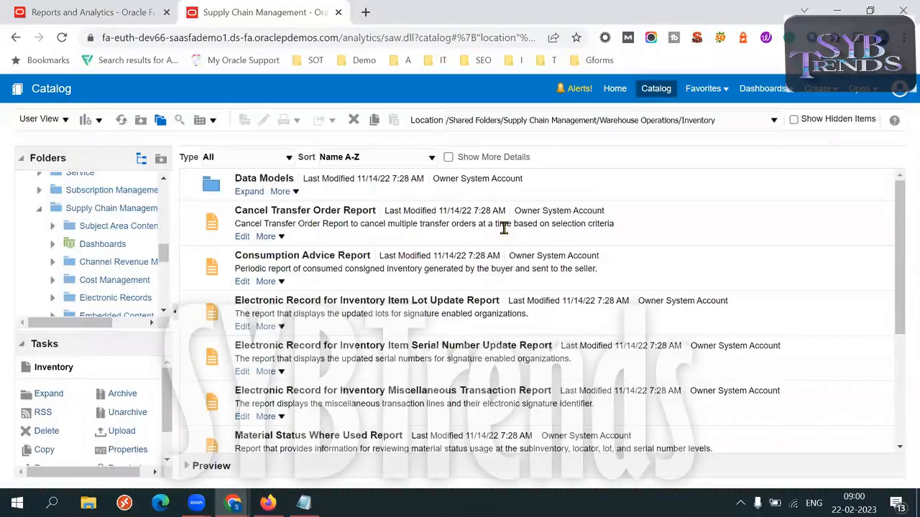
key(F11)
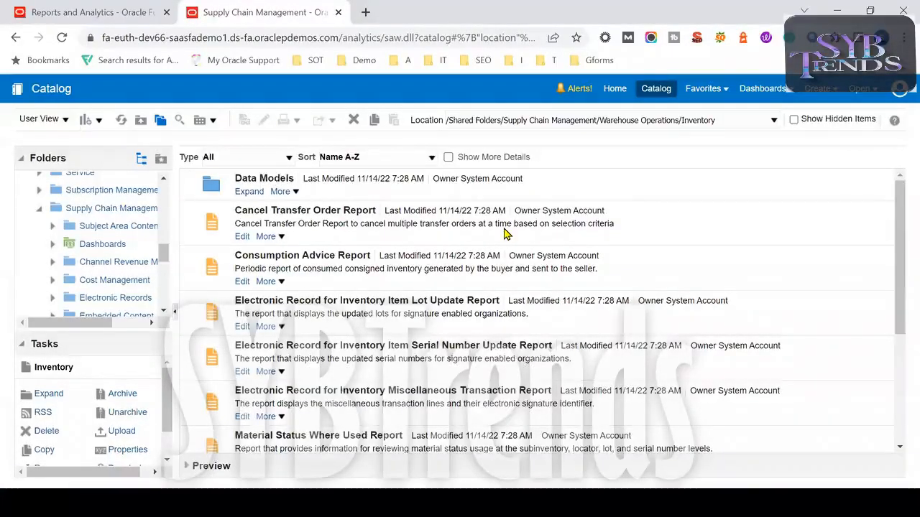
drag(901, 232, 897, 292)
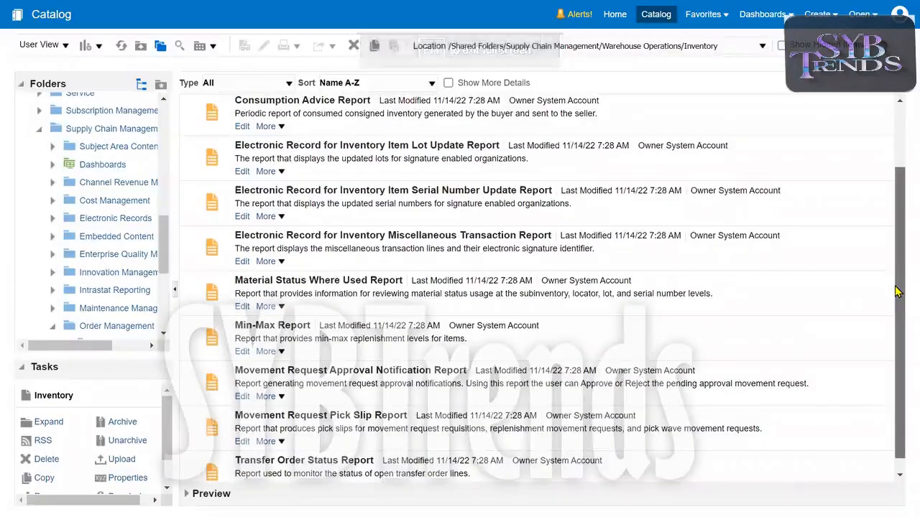
click(376, 412)
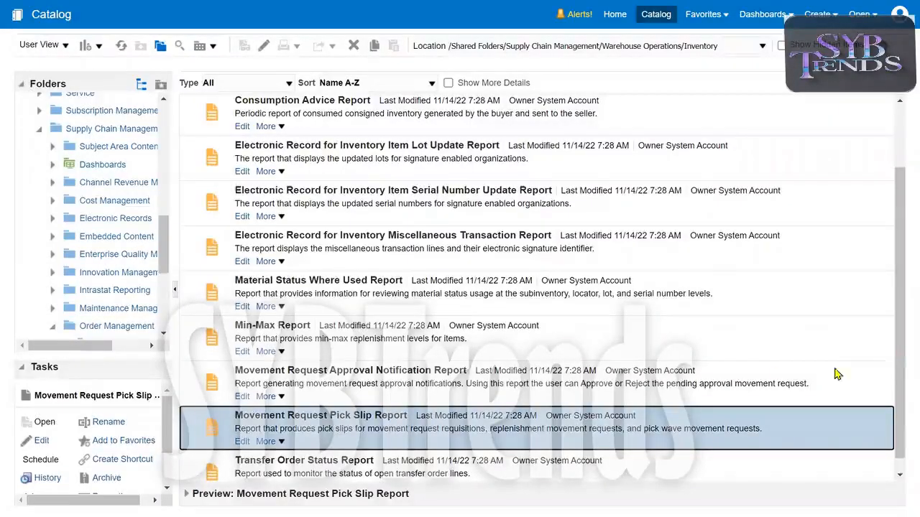
click(544, 334)
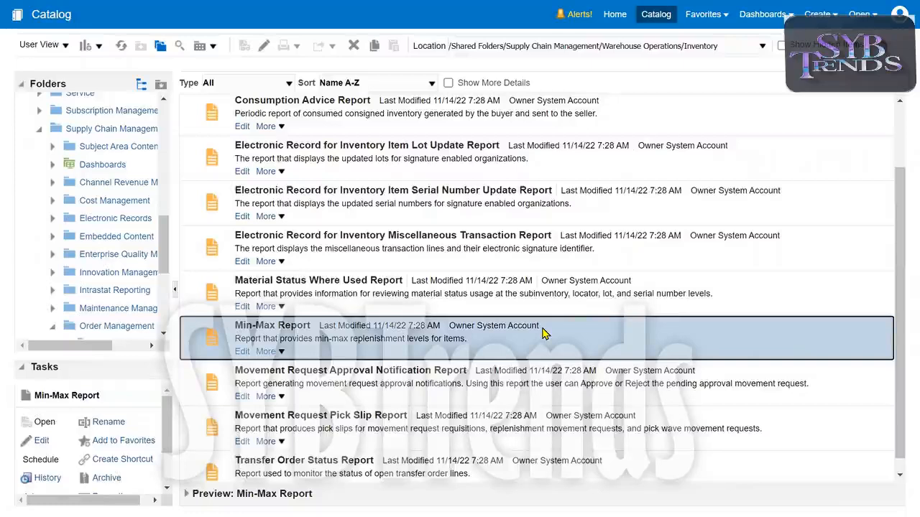
drag(900, 299, 901, 223)
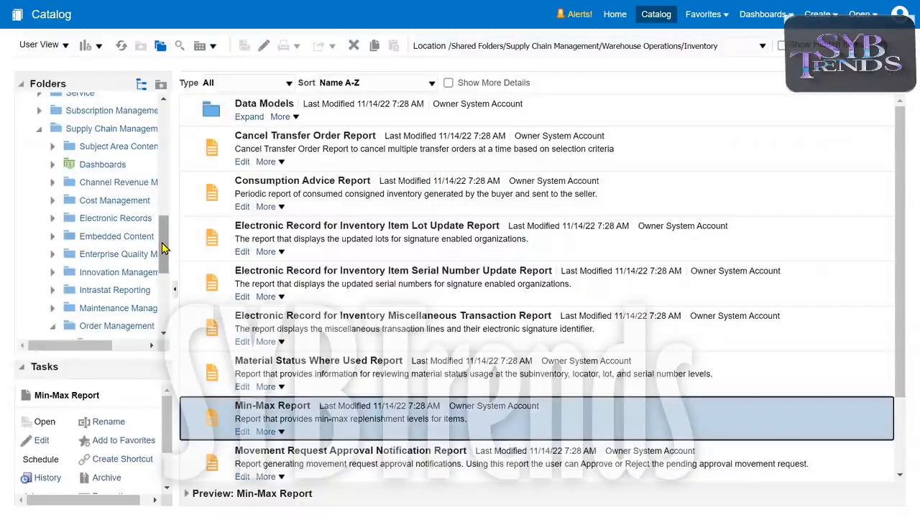
Open the Shipments folder under Warehouse Operations and review the Bill of Lading, Commercial Invoice and Packing Slip reports
drag(163, 248, 164, 303)
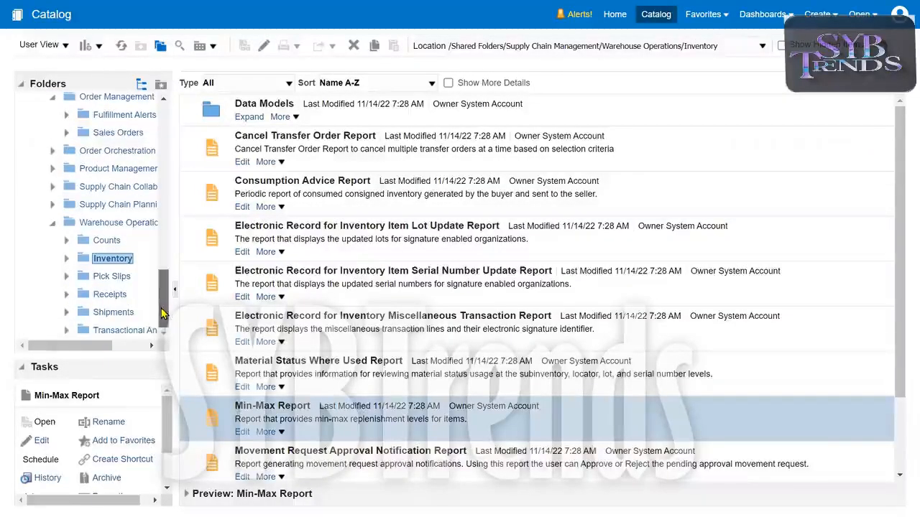
click(112, 311)
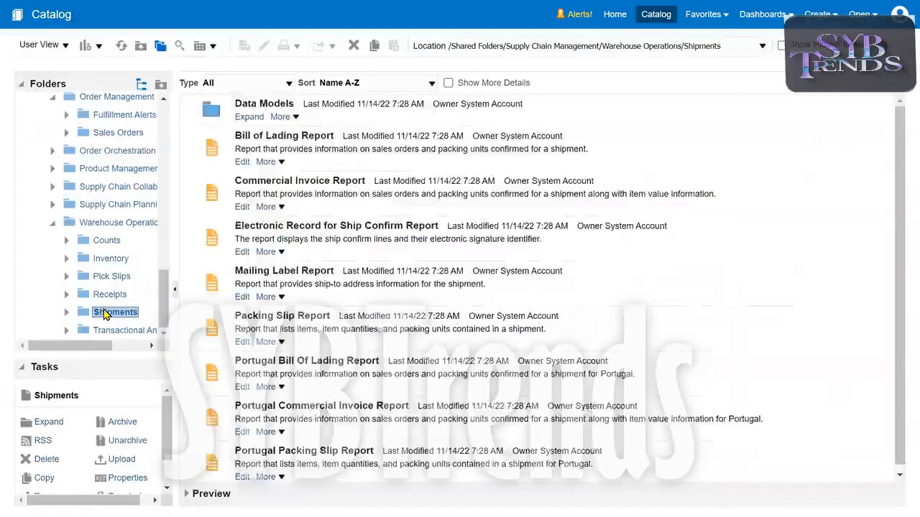
click(436, 149)
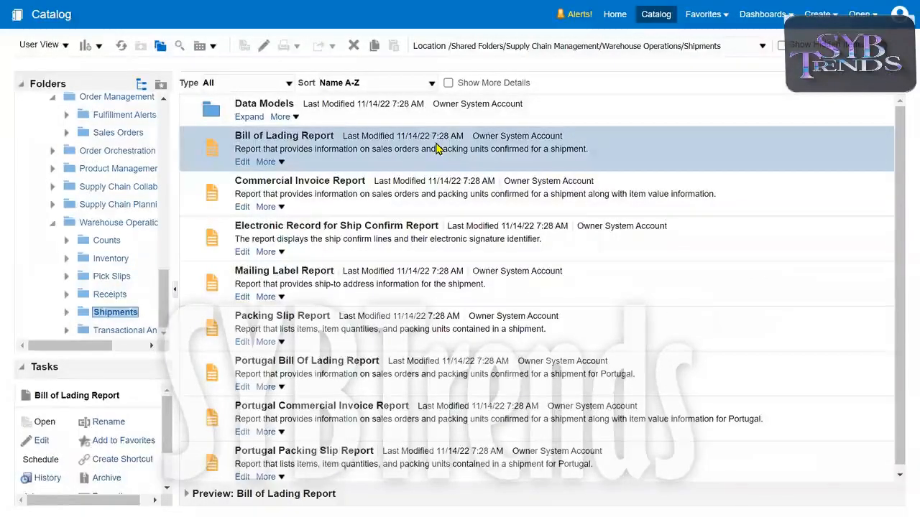
click(425, 214)
click(400, 325)
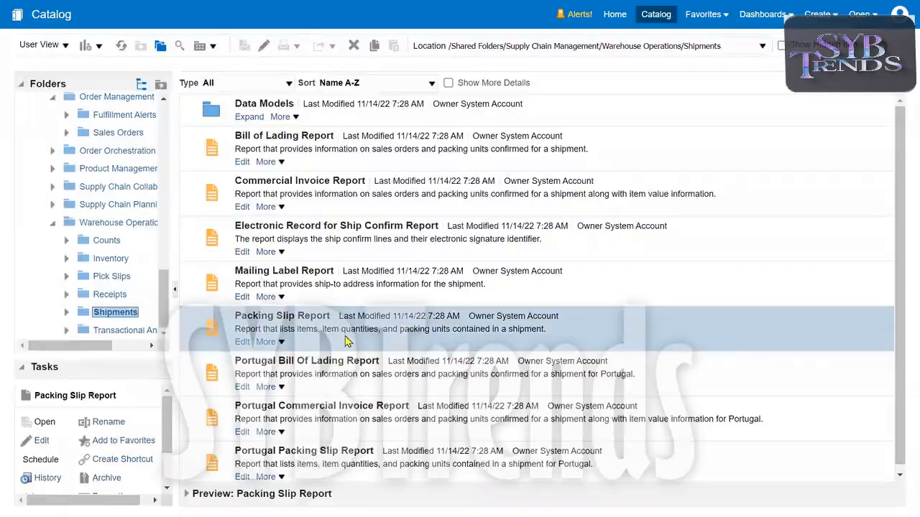
Open the Bill of Lading Report from the Shipments folder and exit full-screen view
click(411, 165)
click(415, 178)
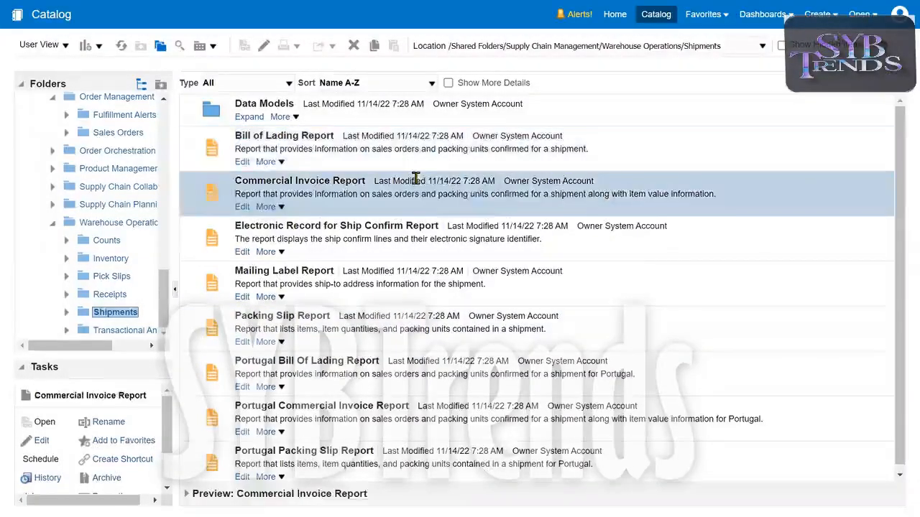
click(382, 145)
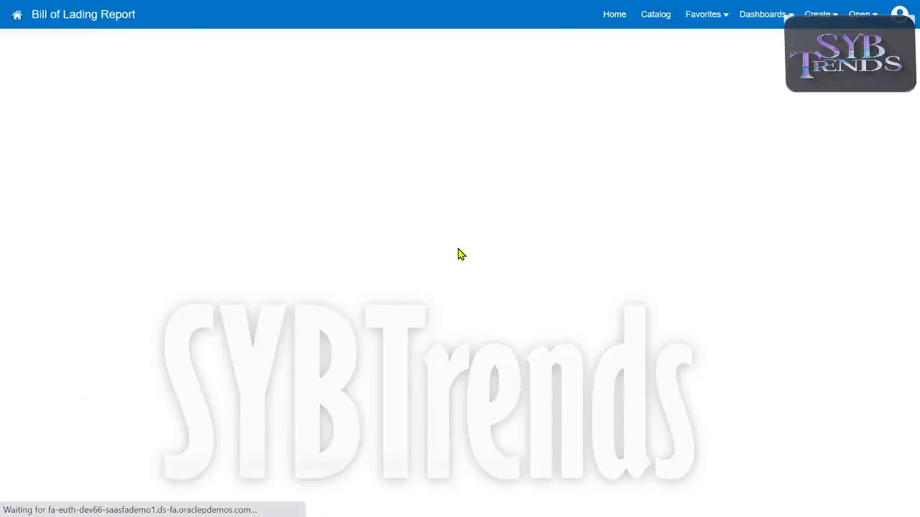
key(F11)
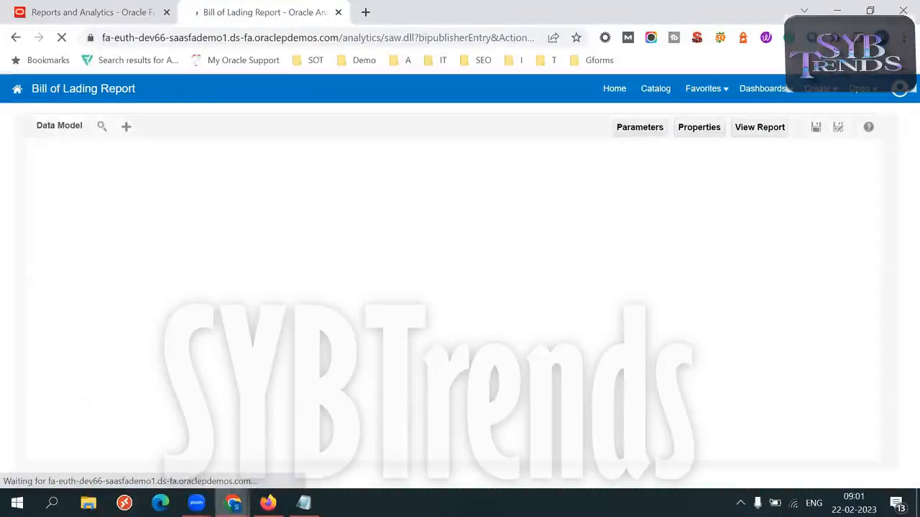
mouse_move(232, 503)
click(151, 437)
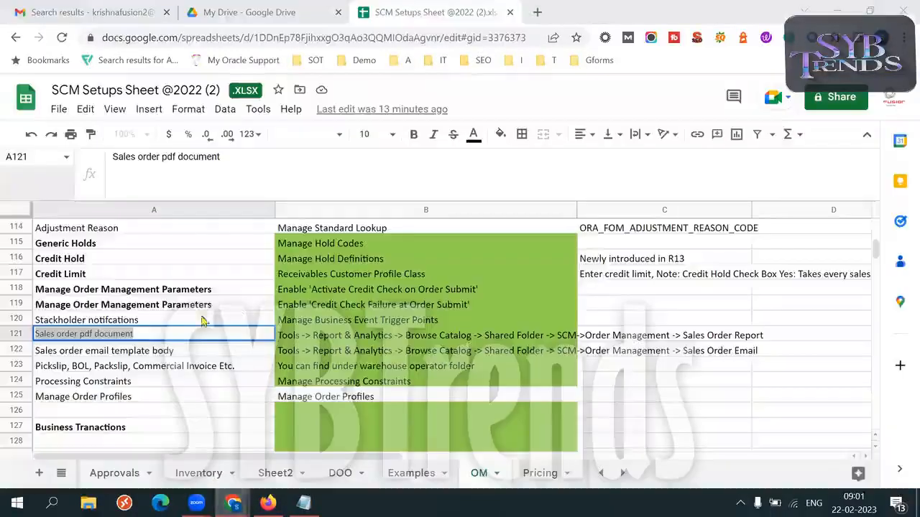
click(175, 368)
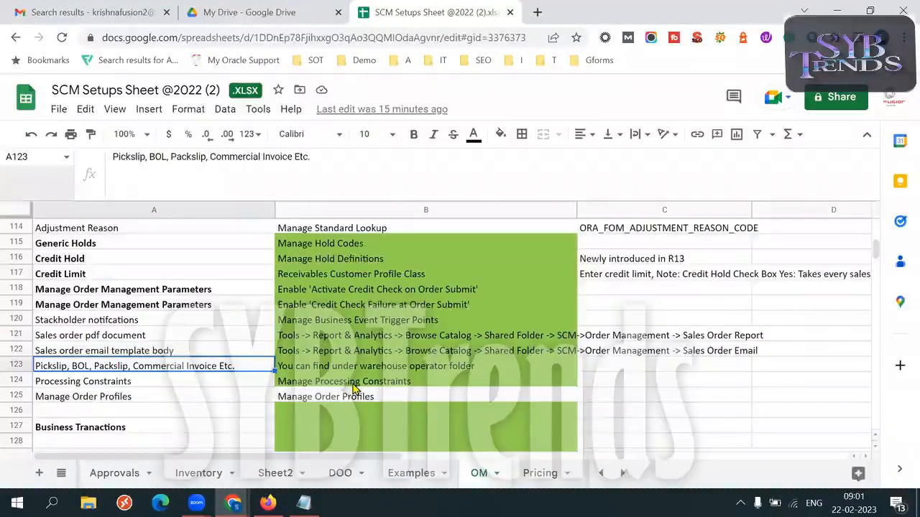
Highlight the entries from stakeholder notifications to Pickslip, BOL, Packslip (A120:A123), and return to cell A123
key(shift+Up)
key(shift+Up)
key(shift+Up)
key(shift+Up)
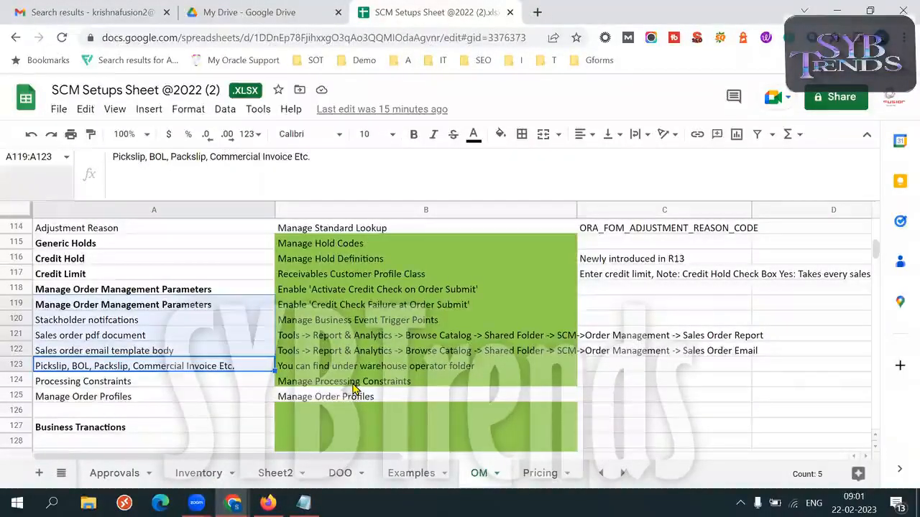
key(shift+Down)
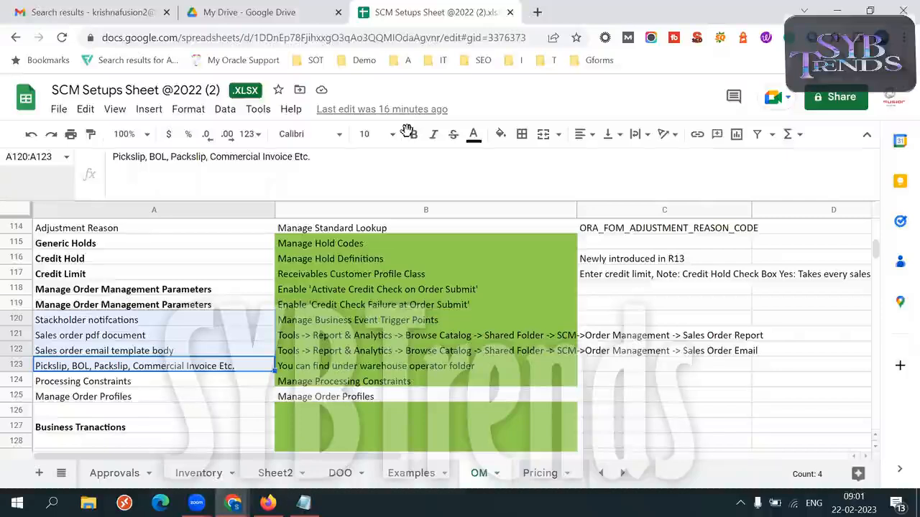
click(112, 372)
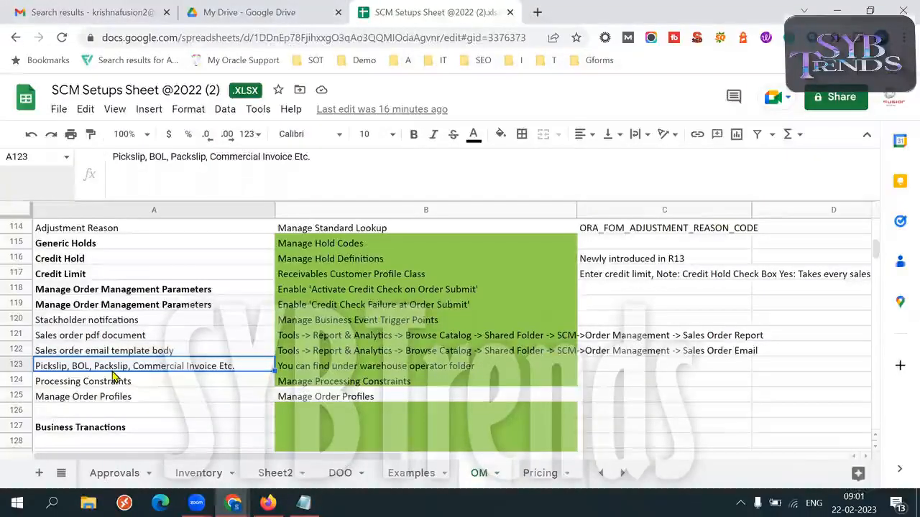
Review the rows down to the dropship setups and compare the Processing Constraints and Manage Order Profiles entries in A124 and A125
key(Down)
key(Down)
key(Down)
key(Down)
key(Down)
key(Down)
key(Down)
key(Down)
key(Down)
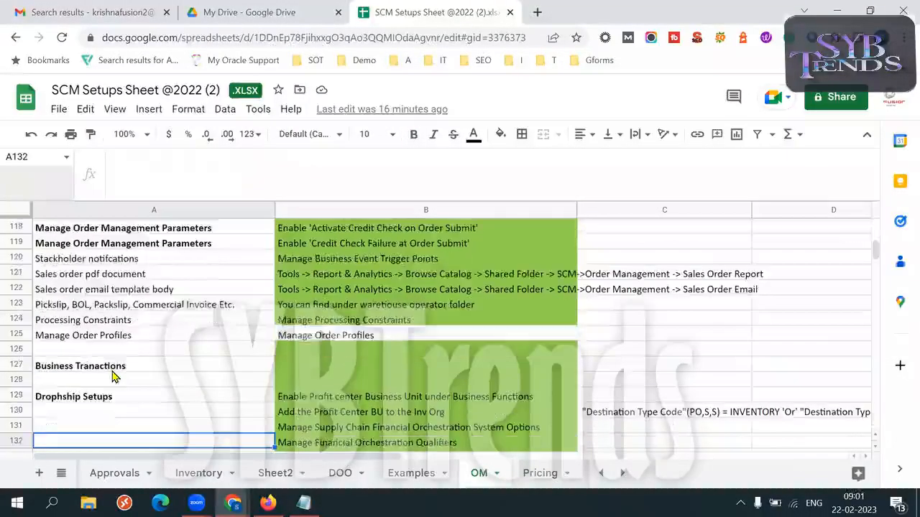
triple_click(141, 322)
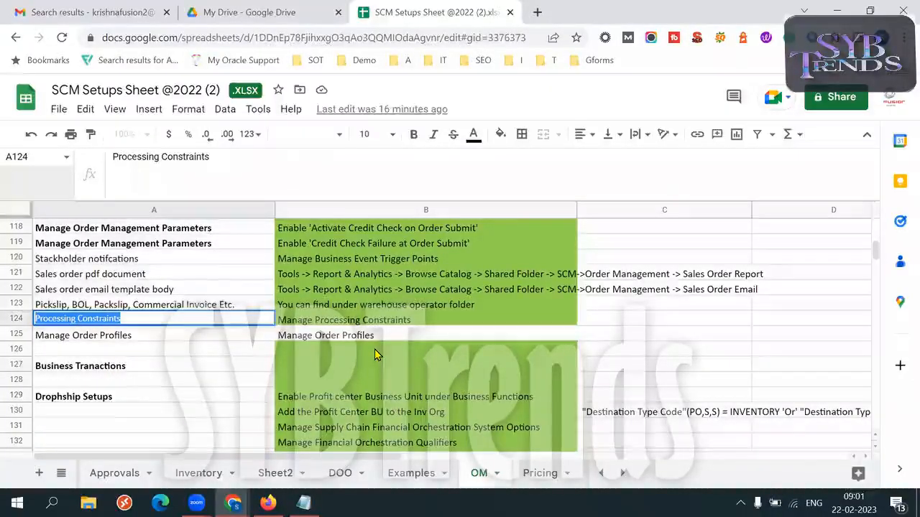
click(191, 339)
click(171, 321)
click(158, 335)
click(164, 323)
click(153, 335)
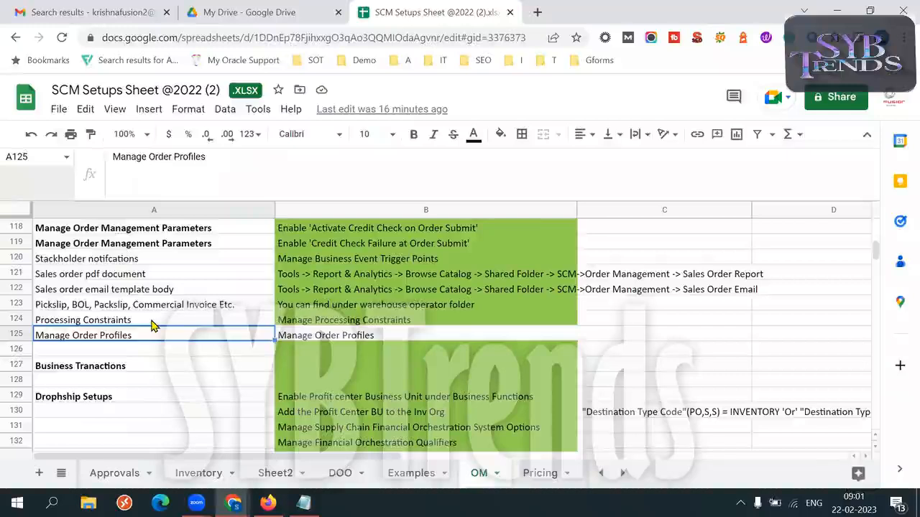
click(151, 323)
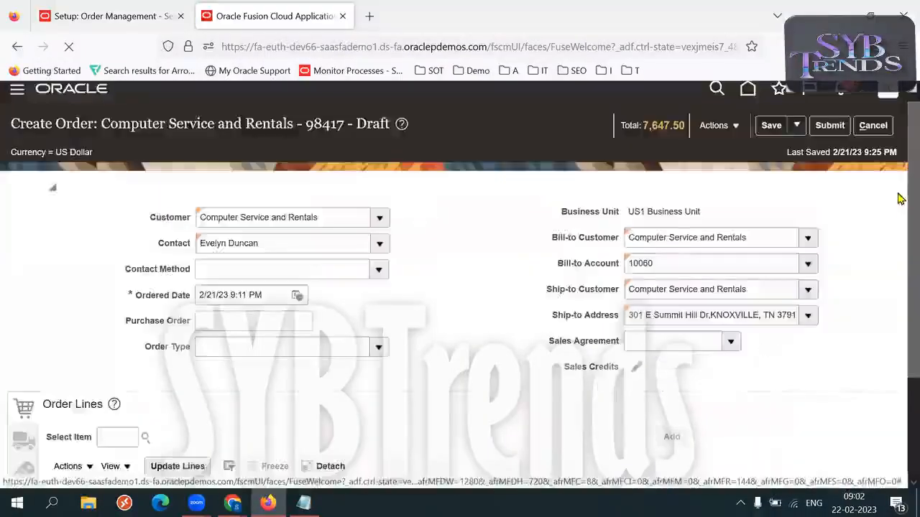
Review the header fields and the Green Server 1000 line of the draft Computer Service and Rentals sales order
drag(898, 194, 898, 291)
drag(481, 438, 165, 449)
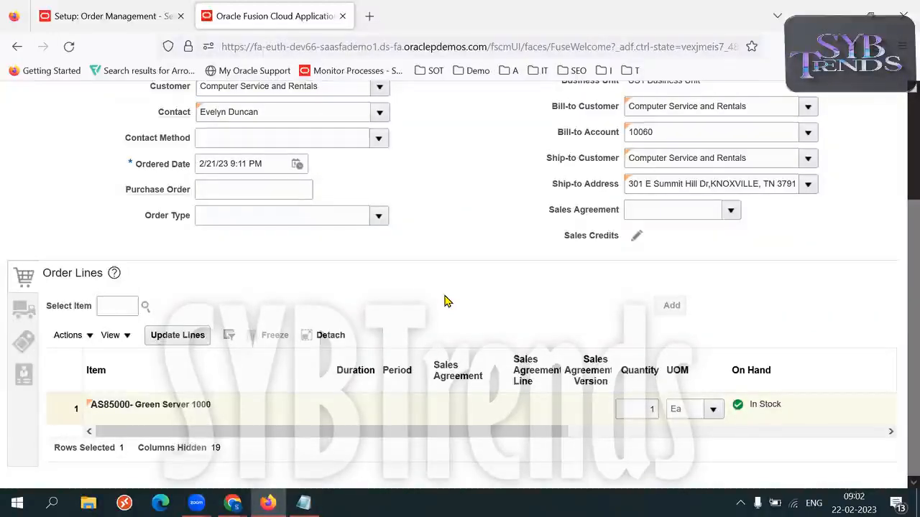
scroll(898, 349, up, 1)
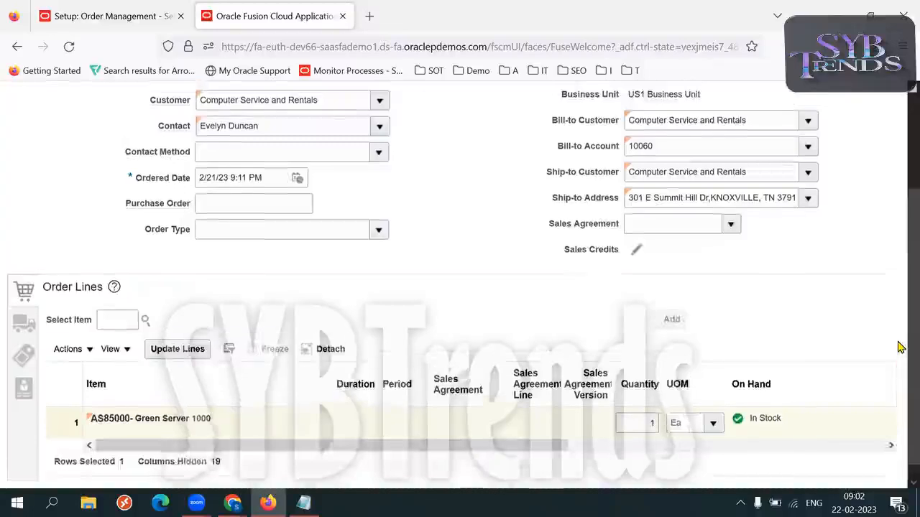
Switch back to Chrome, close the Bill of Lading Report page, and open Setup and Maintenance from Reports and Analytics
click(233, 503)
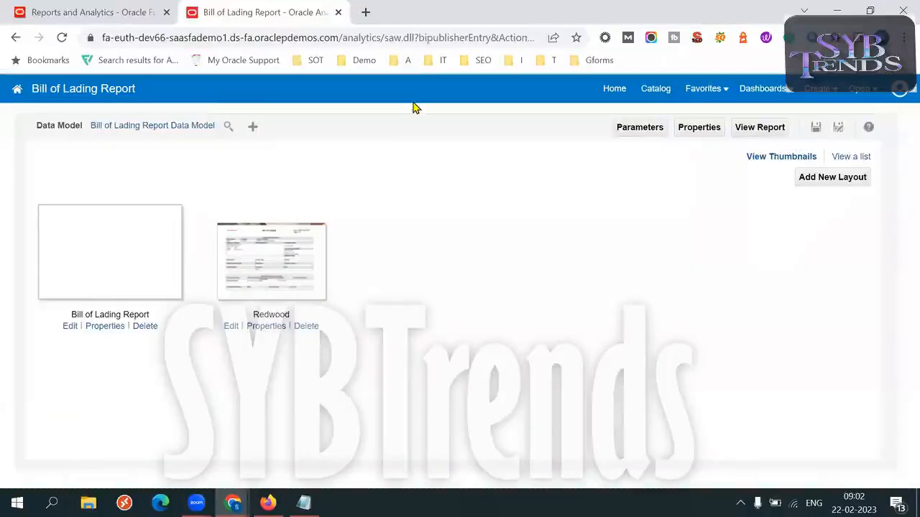
click(129, 8)
click(242, 11)
middle_click(242, 11)
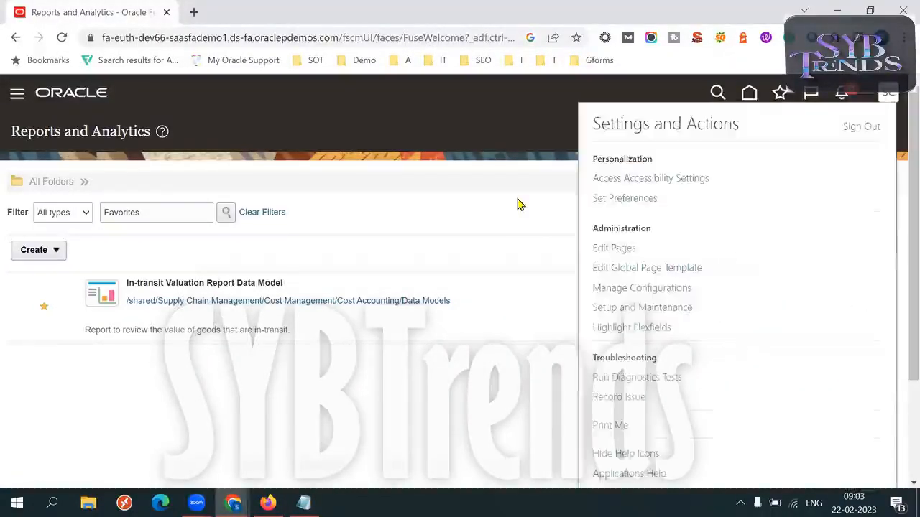
click(683, 309)
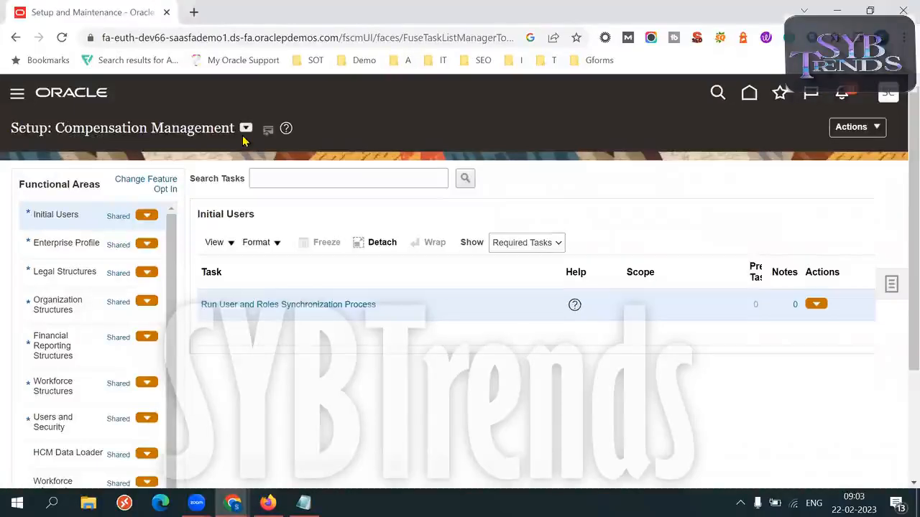
Change the setup offering to Order Management
click(245, 129)
drag(482, 185, 482, 225)
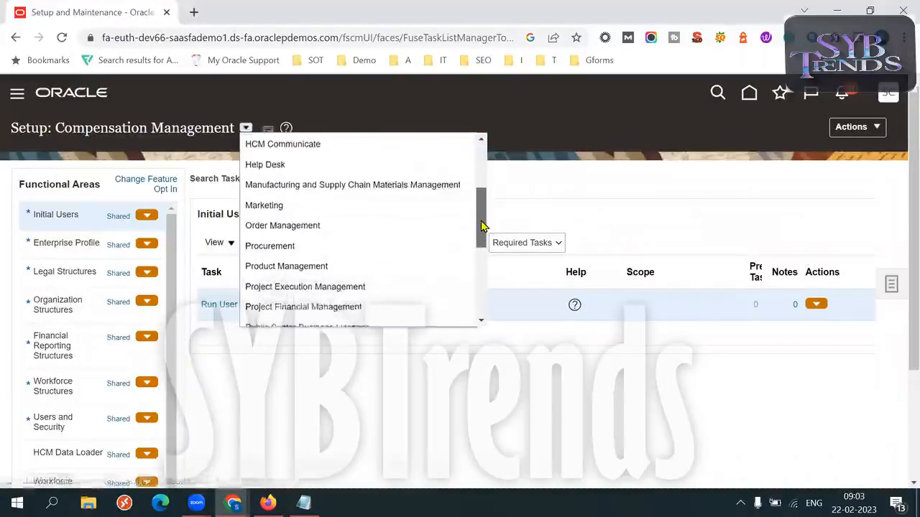
click(350, 228)
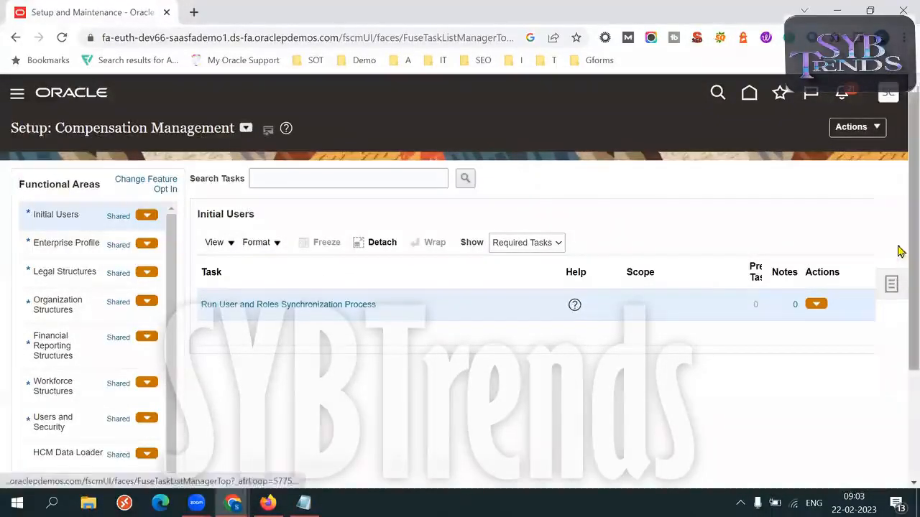
scroll(901, 308, down, 1)
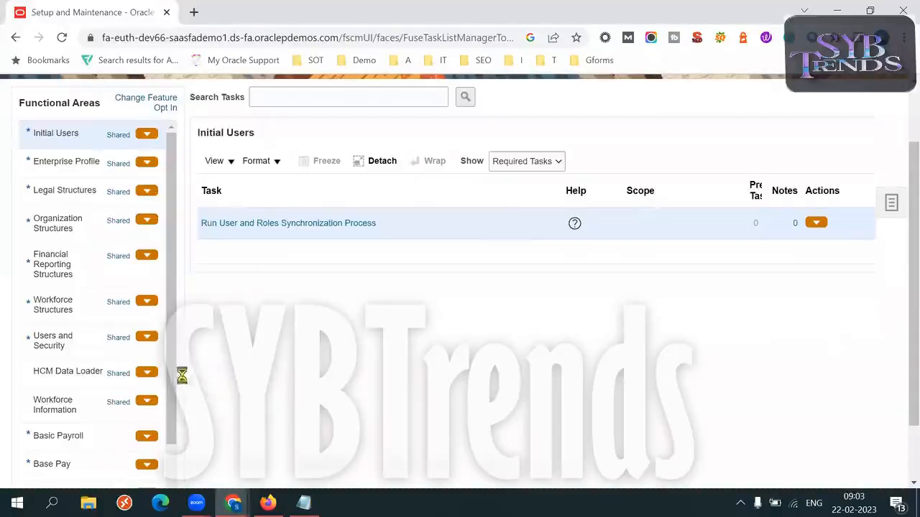
scroll(897, 410, down, 1)
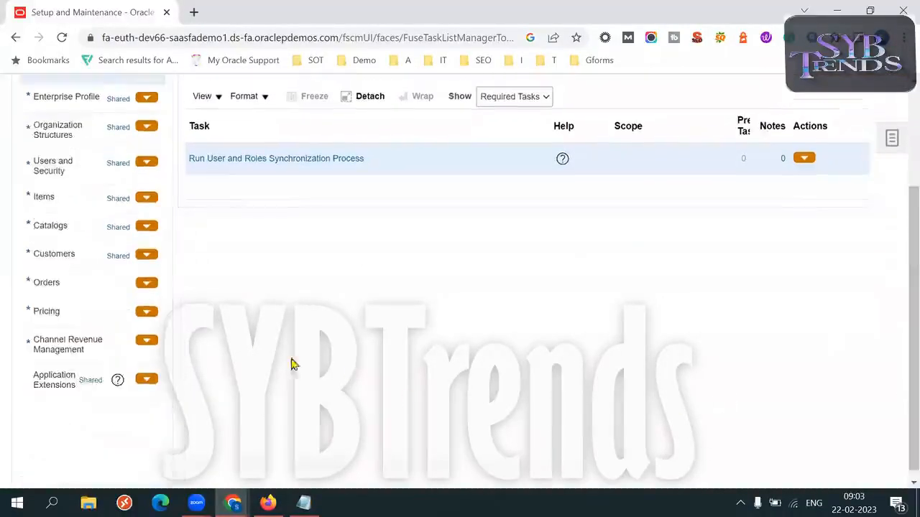
Open the Orders functional area and show All Tasks in its task list
click(101, 291)
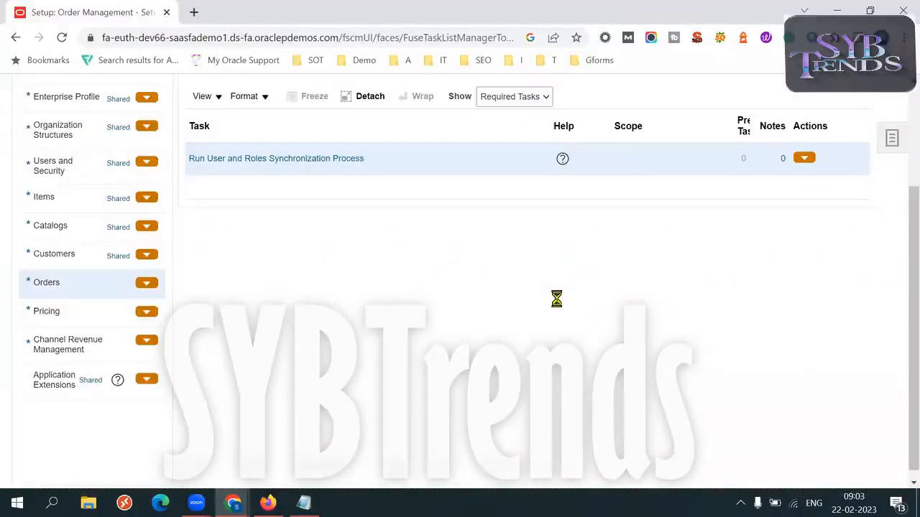
click(529, 97)
click(497, 112)
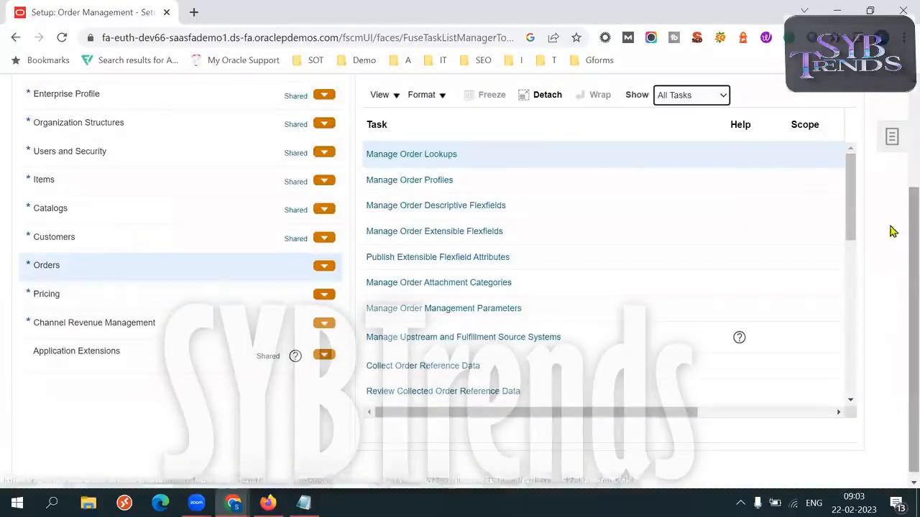
drag(850, 205, 834, 191)
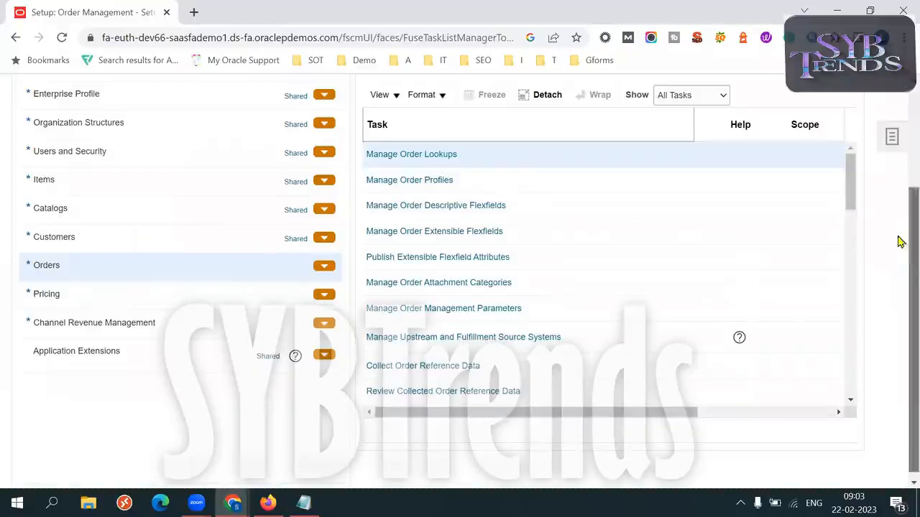
Search the setup tasks for "Process" and open Manage Processing Constraints
scroll(898, 242, up, 2)
click(526, 163)
text(Process)
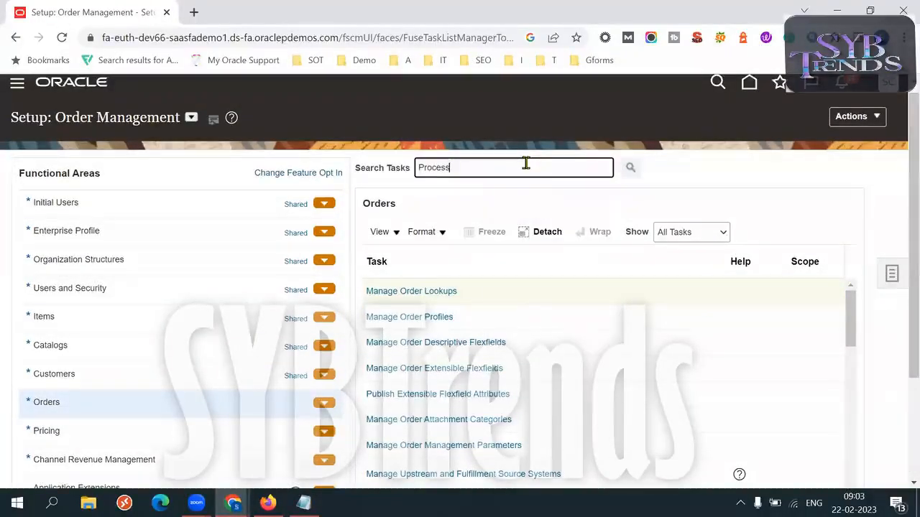
key(Return)
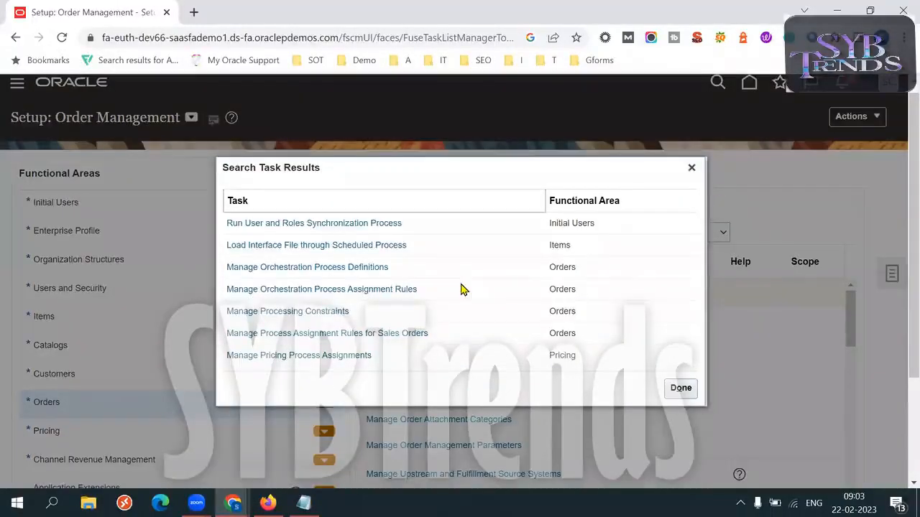
click(292, 315)
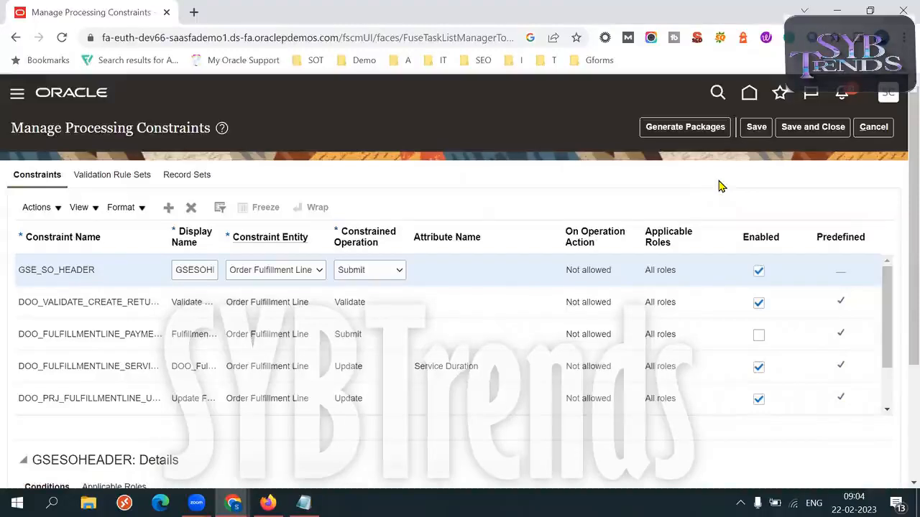
View the constraints in full screen and examine the conditions of the predefined Validate Create Return Request constraint
key(F11)
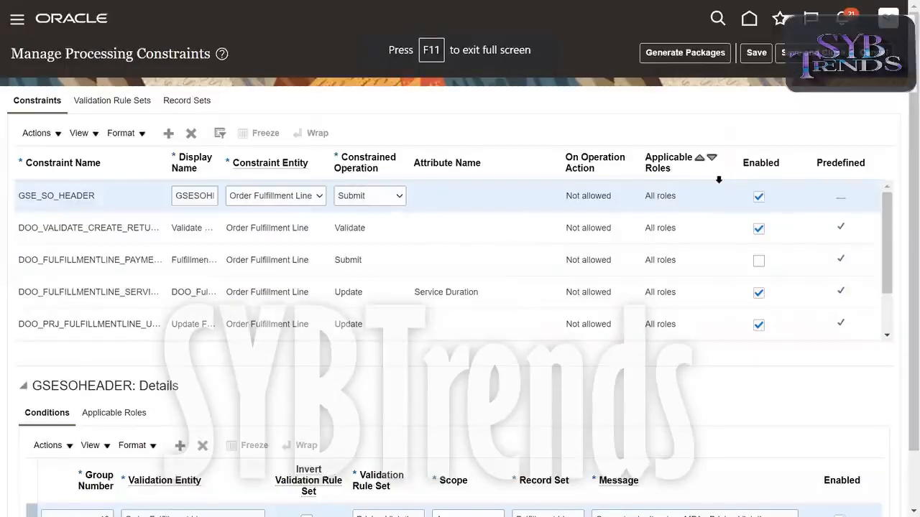
click(847, 154)
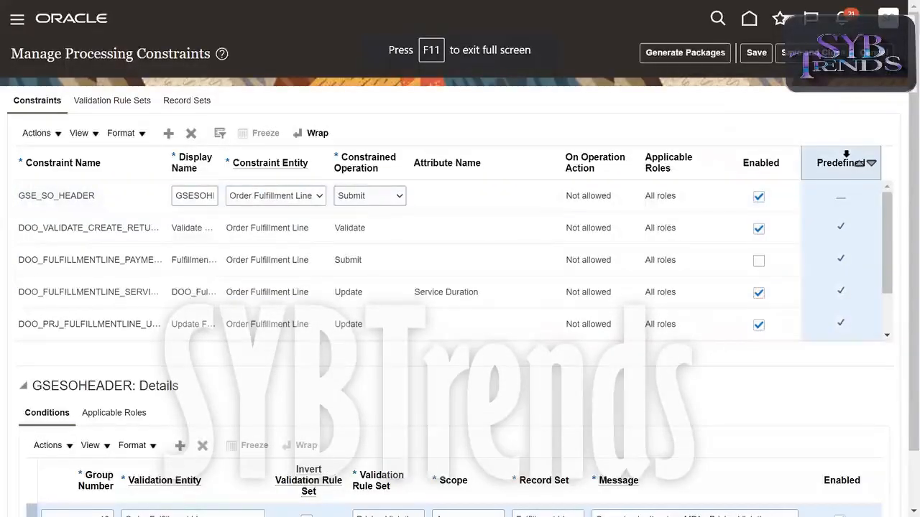
click(495, 229)
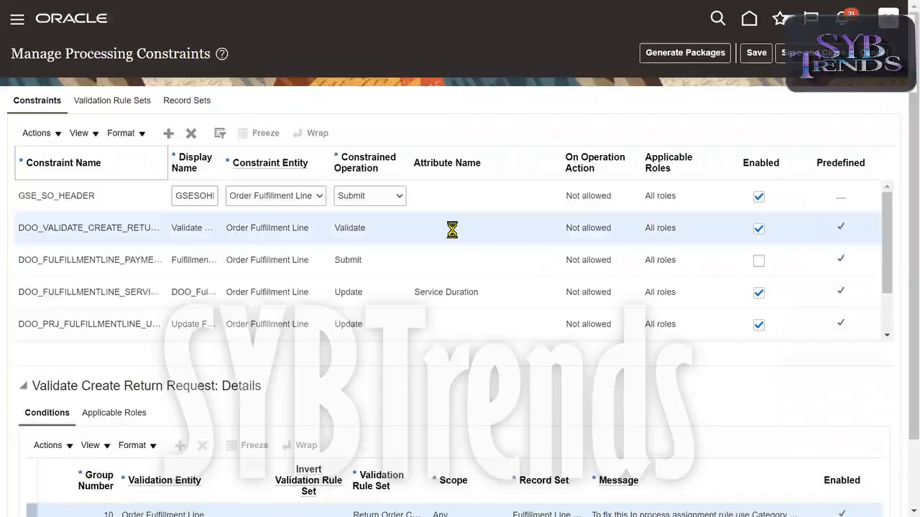
scroll(900, 345, down, 1)
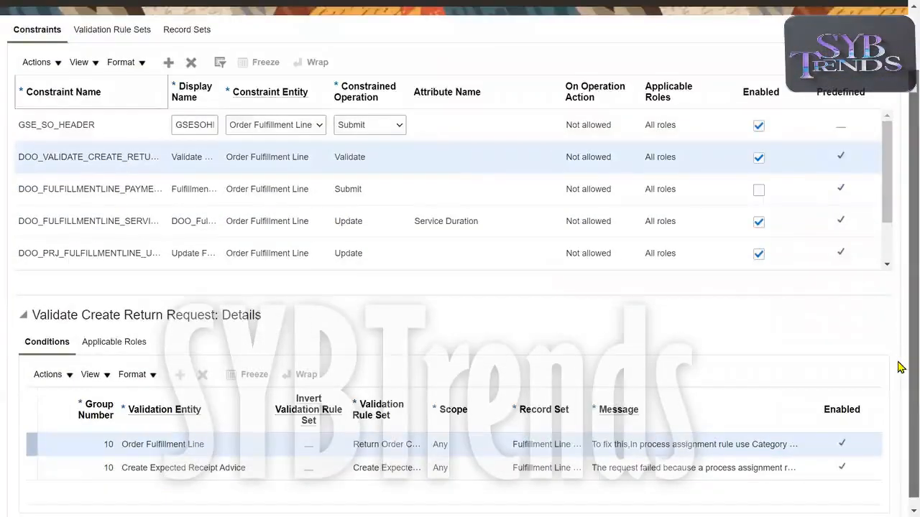
scroll(900, 356, up, 1)
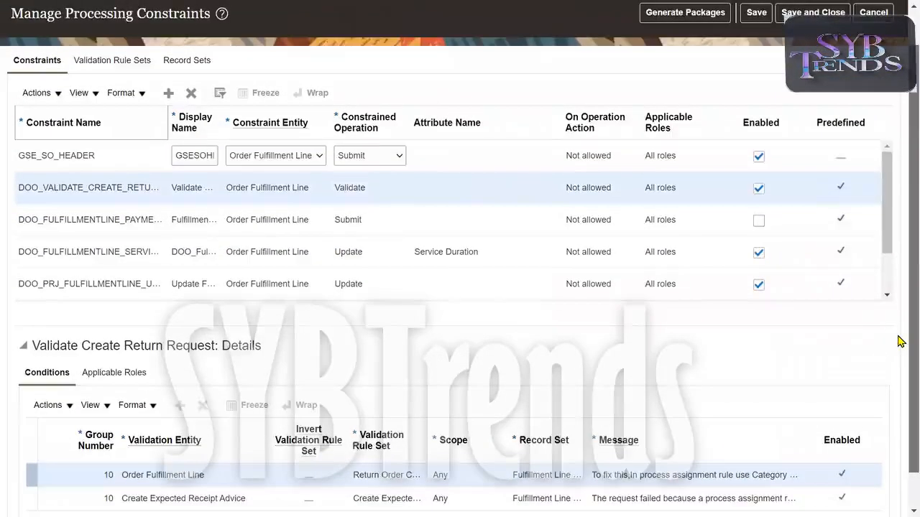
Examine the Fulfillment Line Payment Terms Missing constraint's condition and message, and look through the rest of the constraints list
click(352, 221)
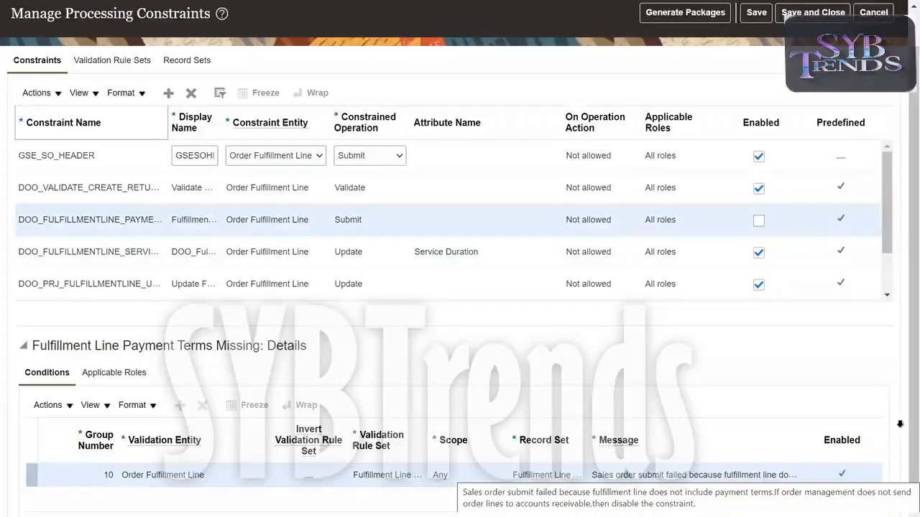
scroll(899, 435, down, 1)
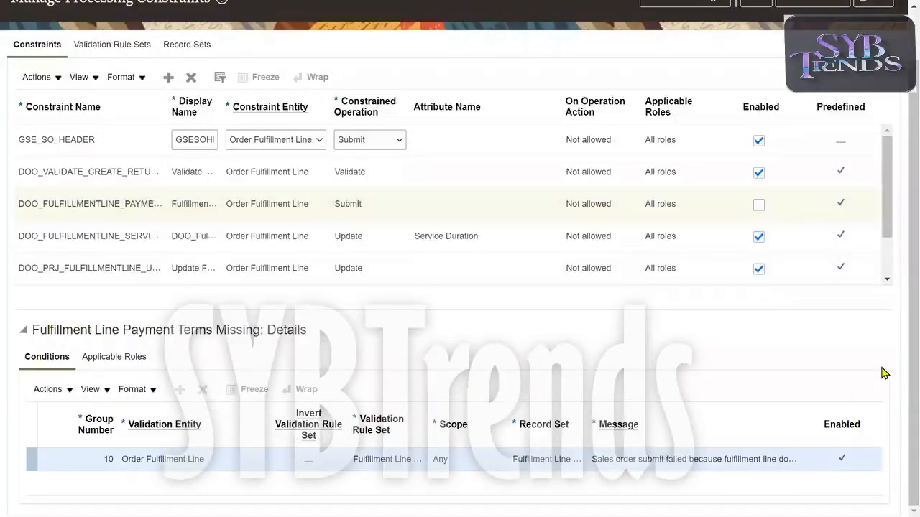
drag(889, 238, 889, 266)
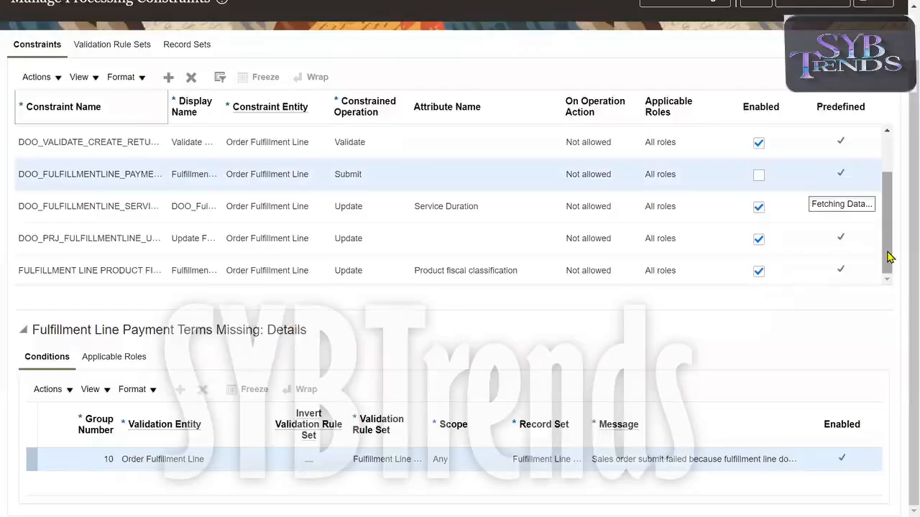
drag(889, 258, 891, 180)
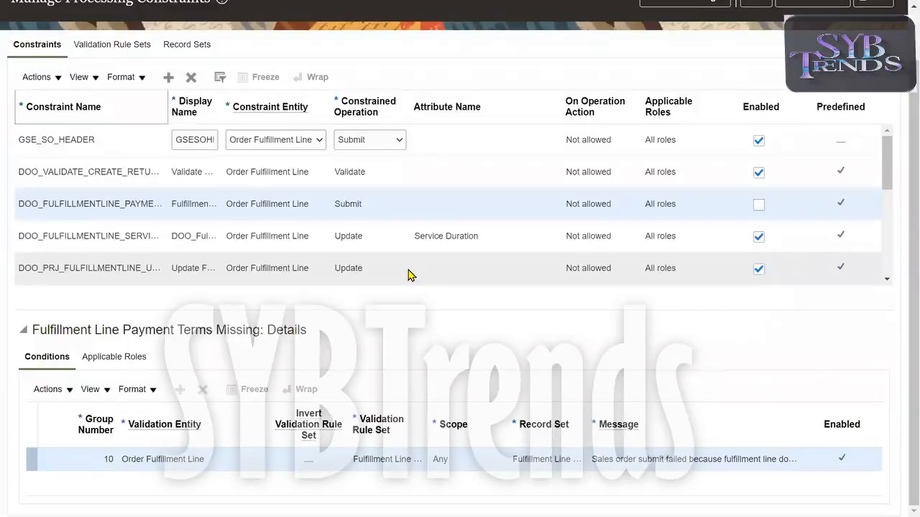
Select the GSE_SO_HEADER constraint to examine its pricing violation condition, and look over the constraints list again
click(117, 153)
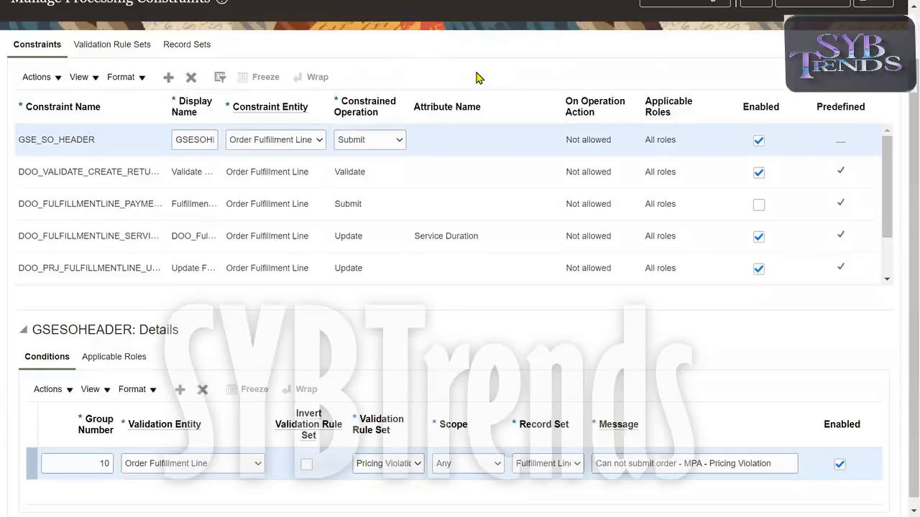
drag(889, 191, 889, 140)
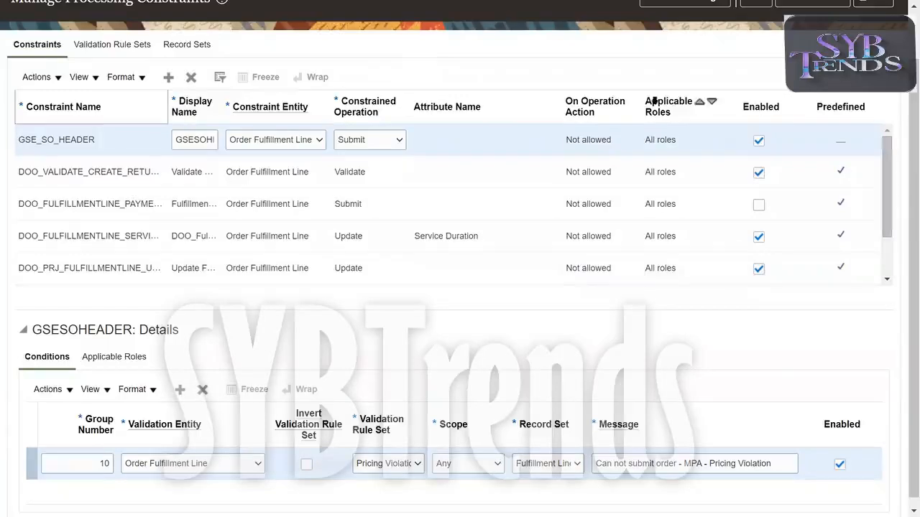
scroll(898, 193, up, 1)
drag(889, 209, 894, 276)
drag(889, 244, 892, 280)
drag(911, 202, 897, 162)
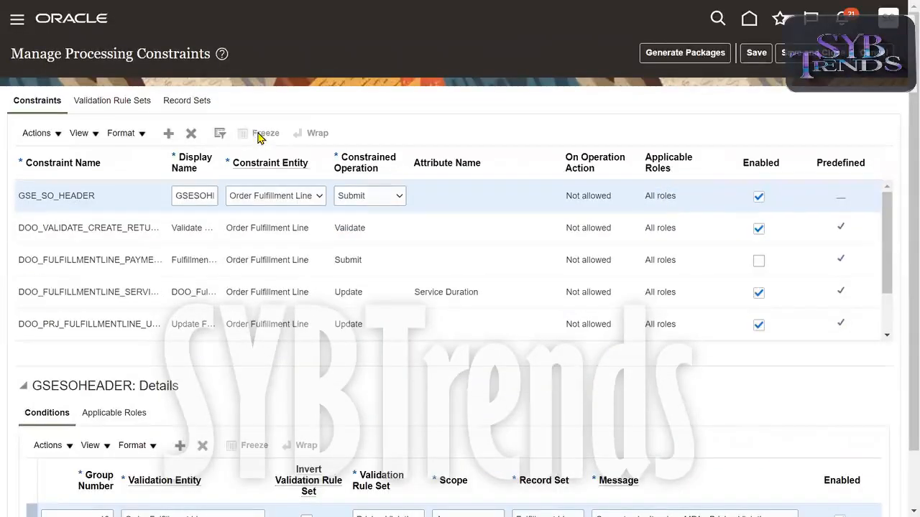
Add a new processing constraint with the constraint name K50 NOT ALLOWED
click(169, 136)
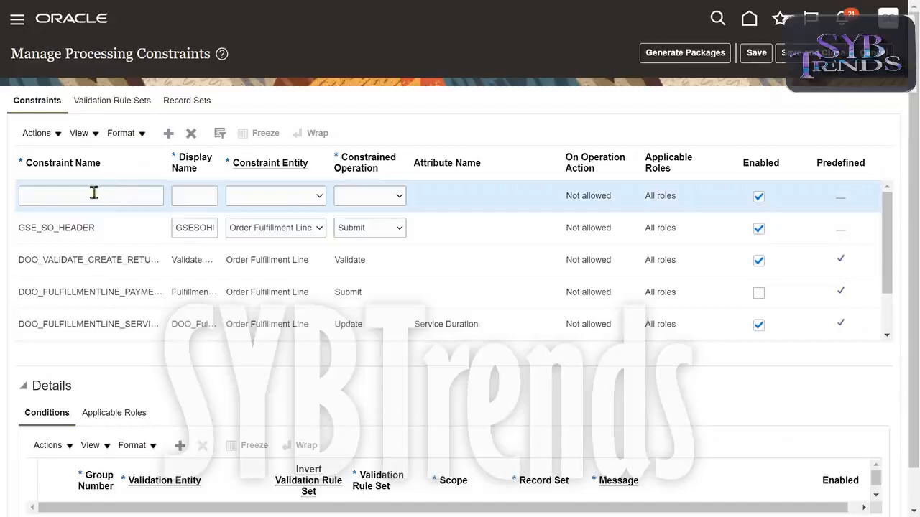
click(93, 193)
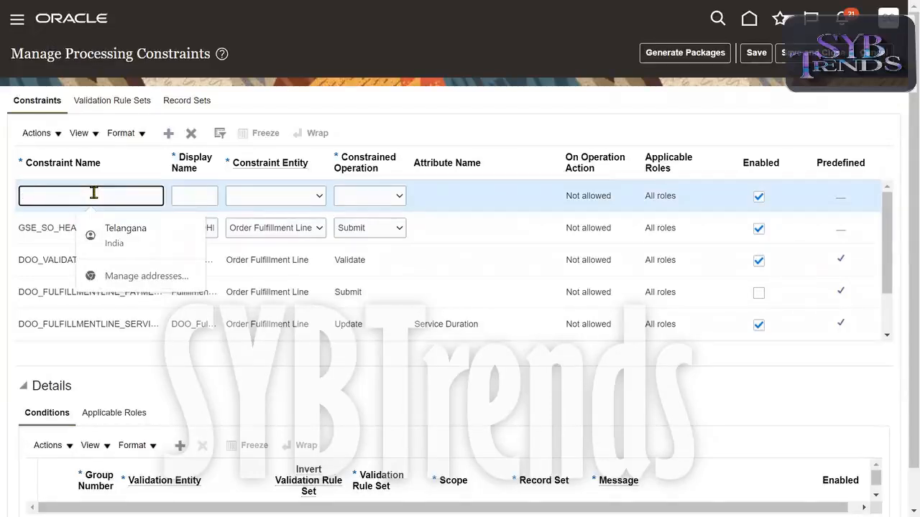
text(NOT)
key(BackSpace)
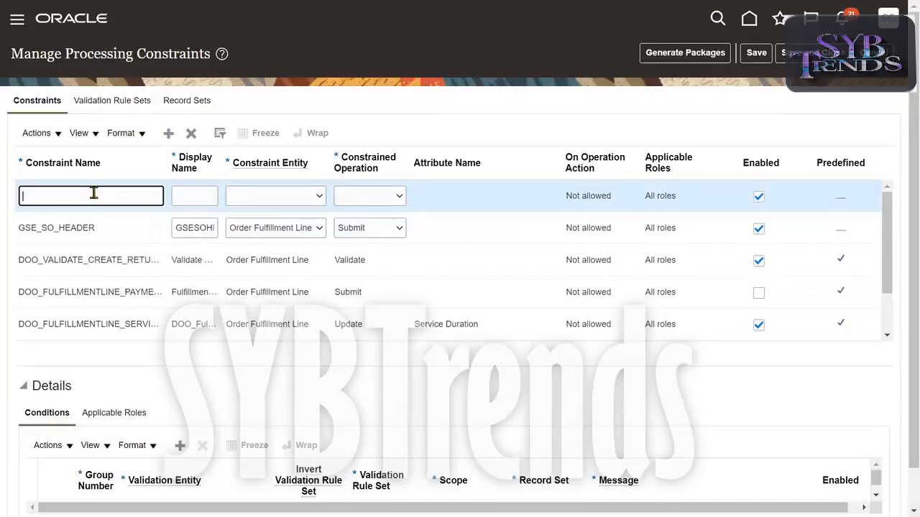
text(K50 NOT ALLOWED)
key(Tab)
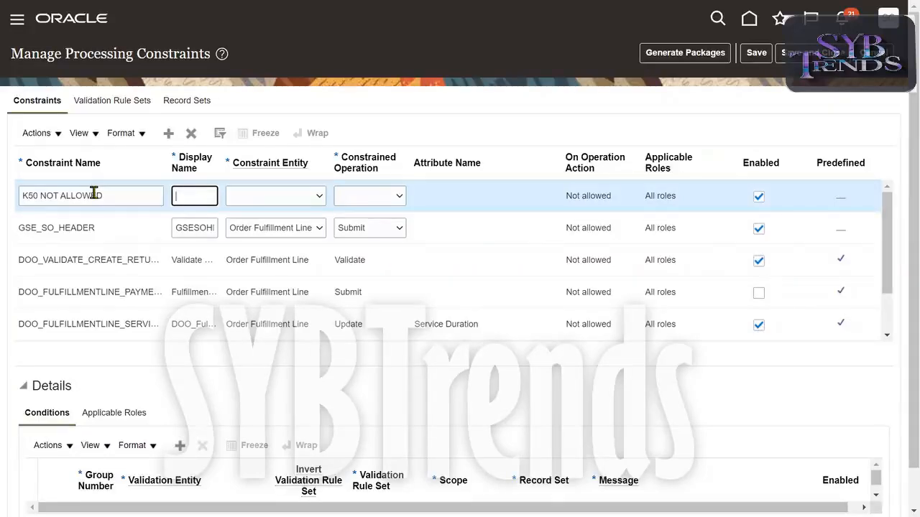
Copy the new constraint's name, K50 NOT ALLOWED, into its display name
triple_click(104, 193)
key(ctrl+c)
key(Tab)
key(ctrl+v)
key(Tab)
Set the K50 NOT ALLOWED constraint's entity to Order Header and its operation to Update, and look through the available attributes
click(296, 198)
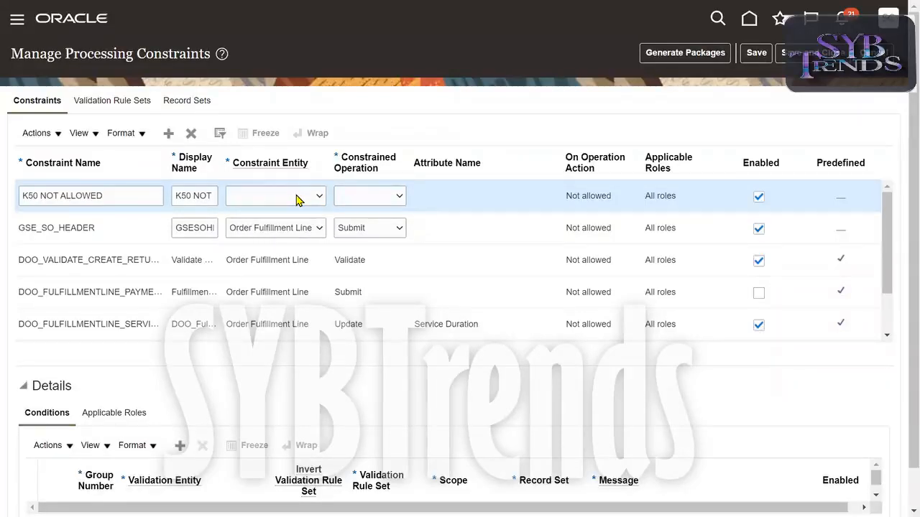
click(297, 200)
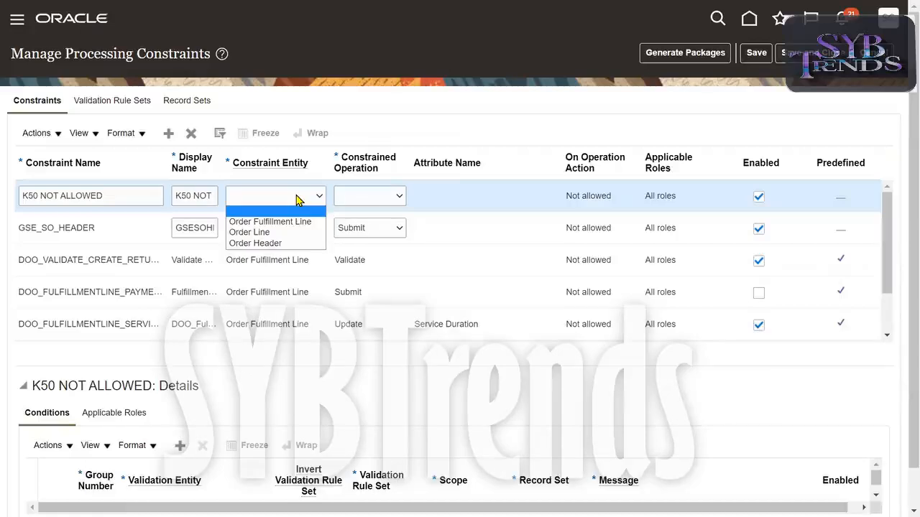
click(285, 244)
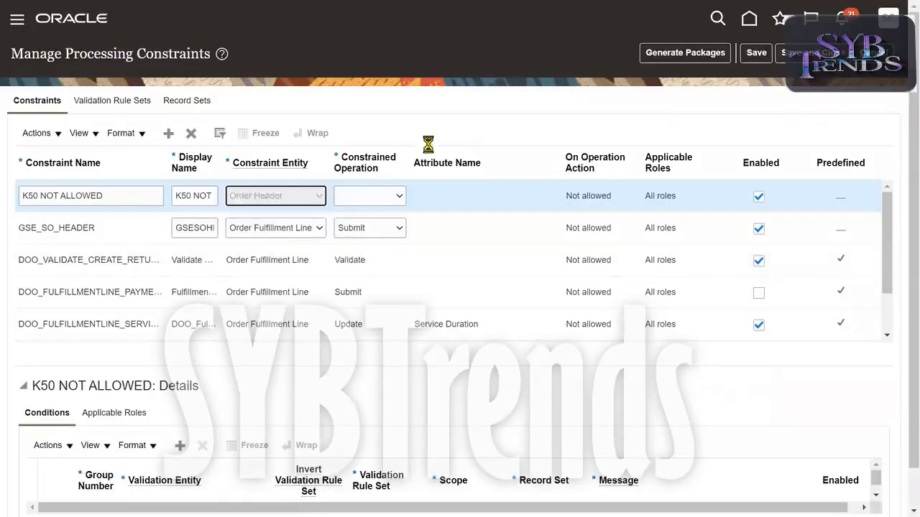
click(386, 200)
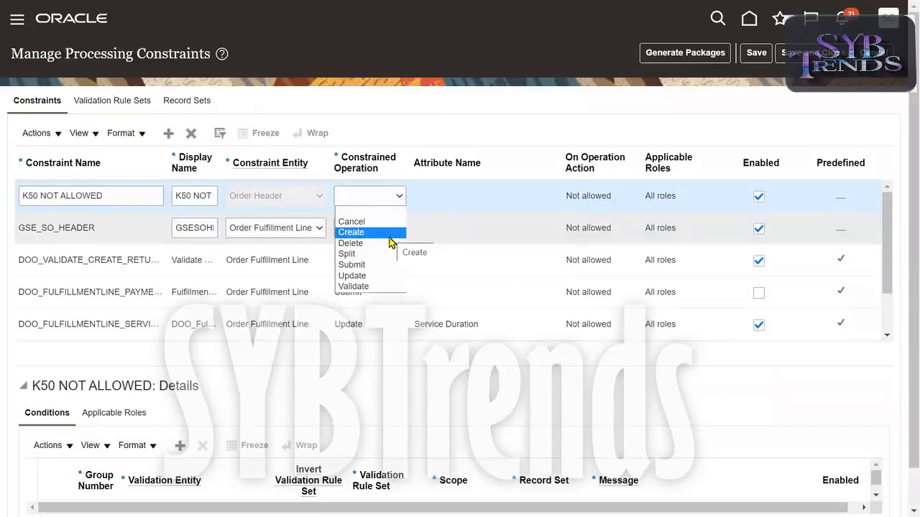
click(362, 279)
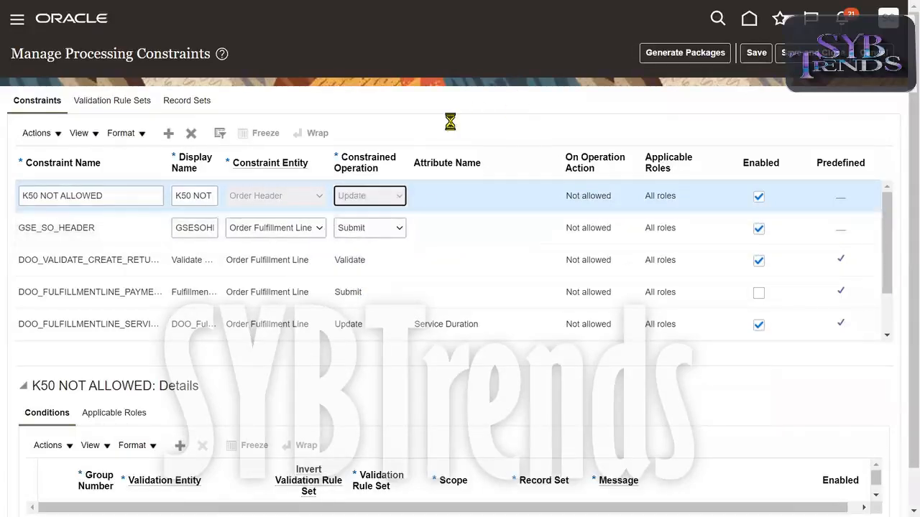
click(490, 204)
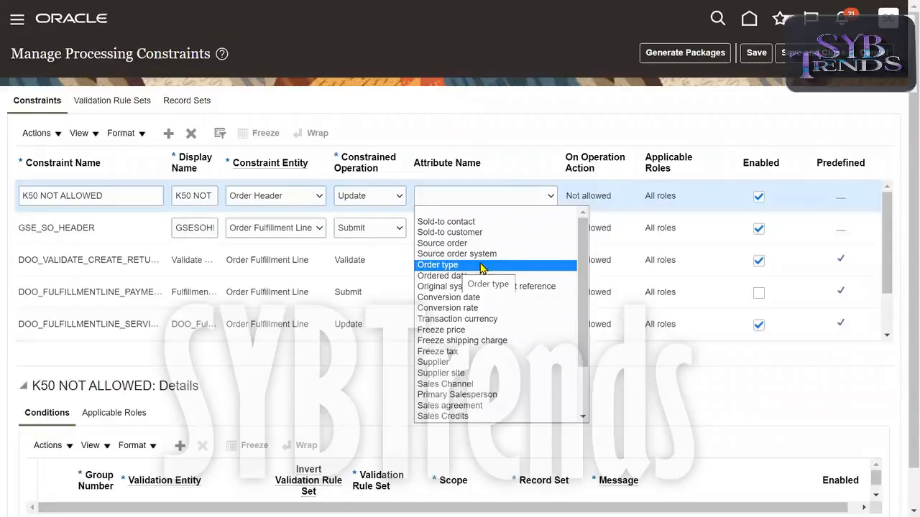
mouse_move(582, 246)
mouse_down()
mouse_move(580, 320)
mouse_move(581, 250)
mouse_up()
Change the K50 NOT ALLOWED constraint's entity to Order Line with the Update operation, and open its attribute name choices
click(280, 202)
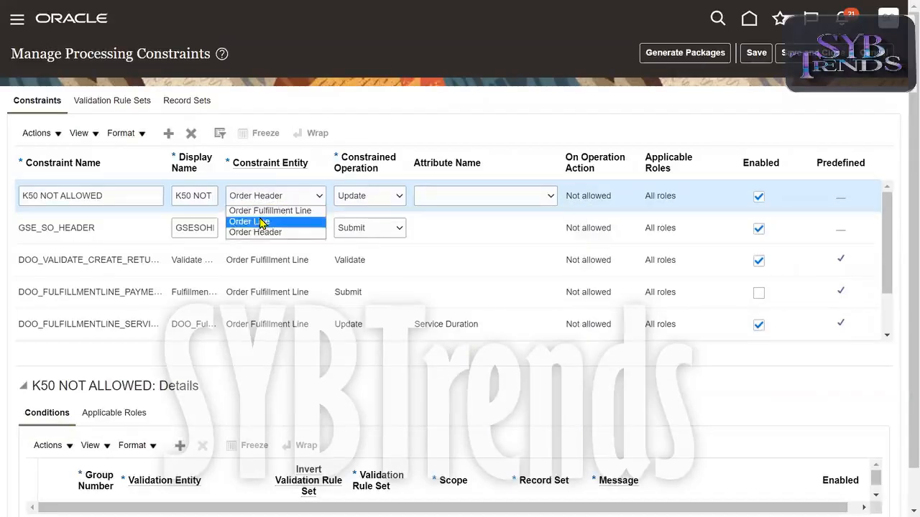
click(261, 221)
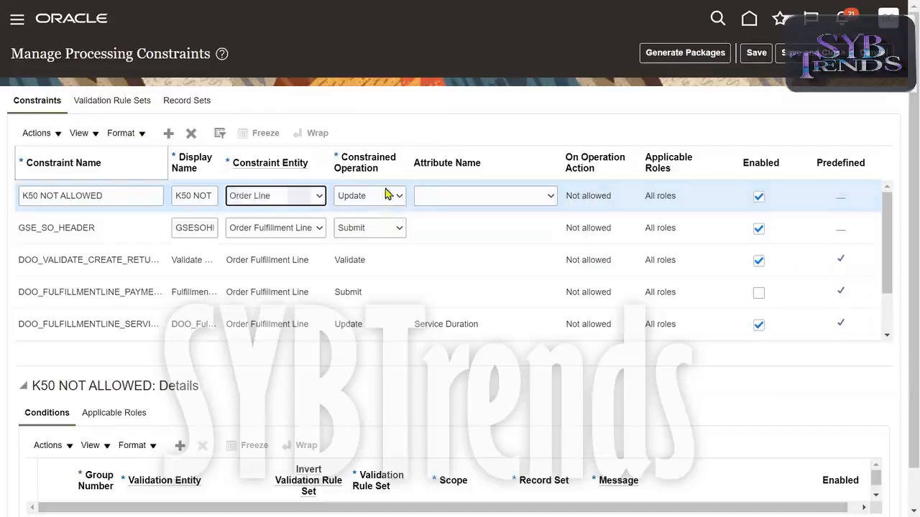
click(393, 198)
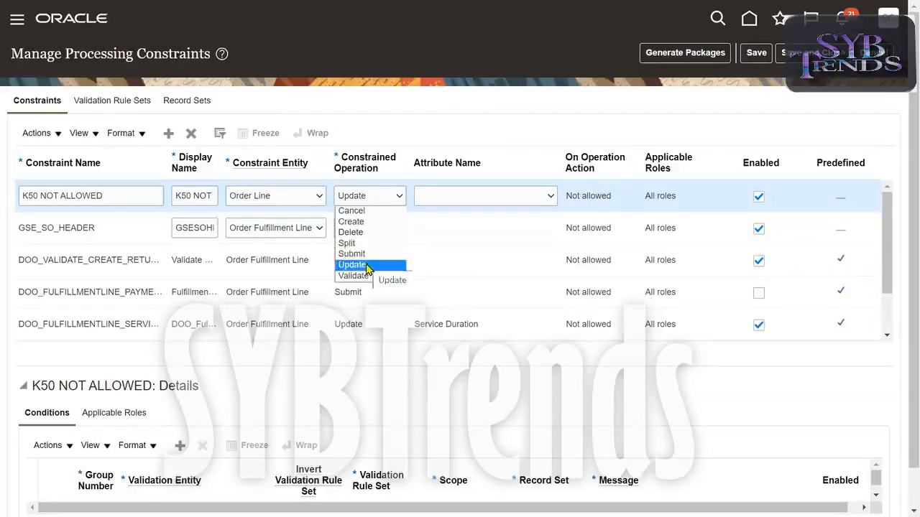
click(370, 263)
click(481, 203)
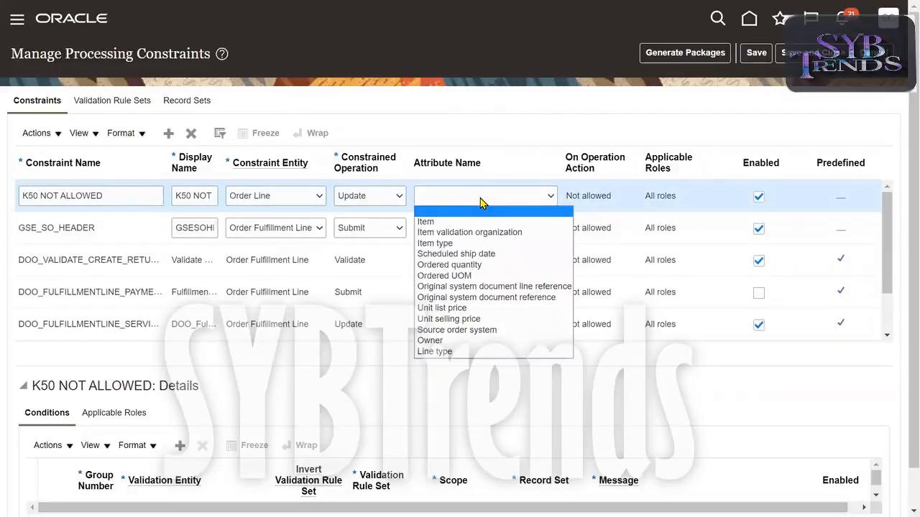